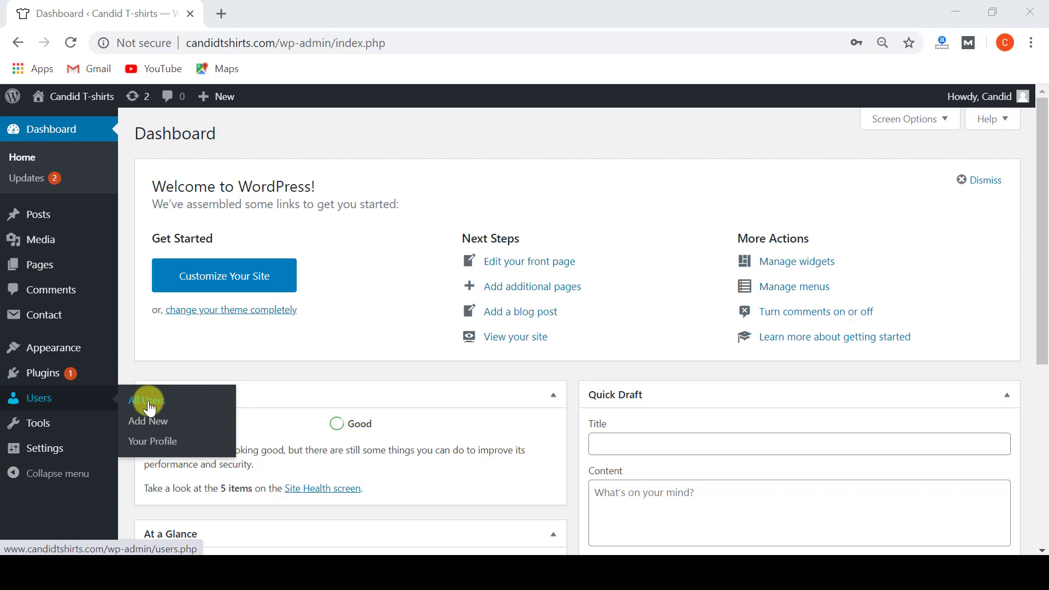
# Go to Users > All Users in the admin sidebar to list the site's users.
pyautogui.click(148, 402)
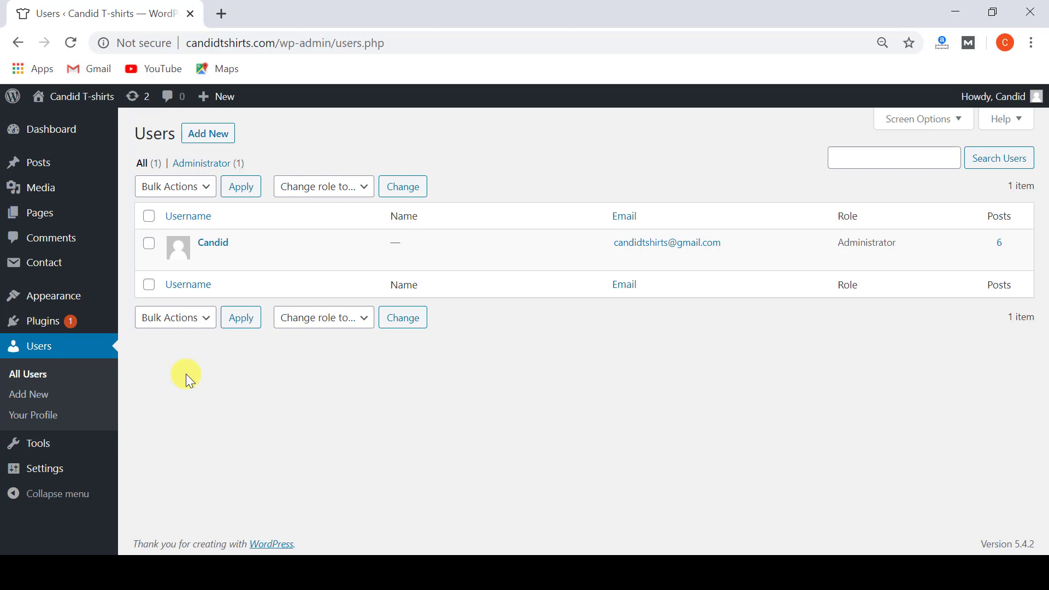
# Open the Add New User form and go through its Username, Email and Website fields.
pyautogui.moveTo(249, 253)
pyautogui.click(209, 136)
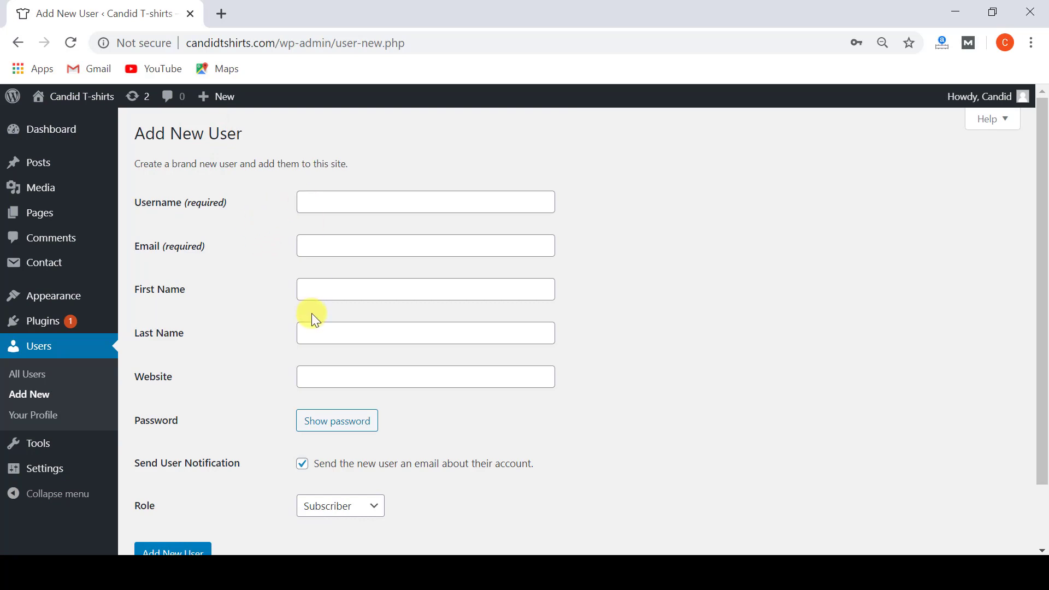
pyautogui.click(312, 251)
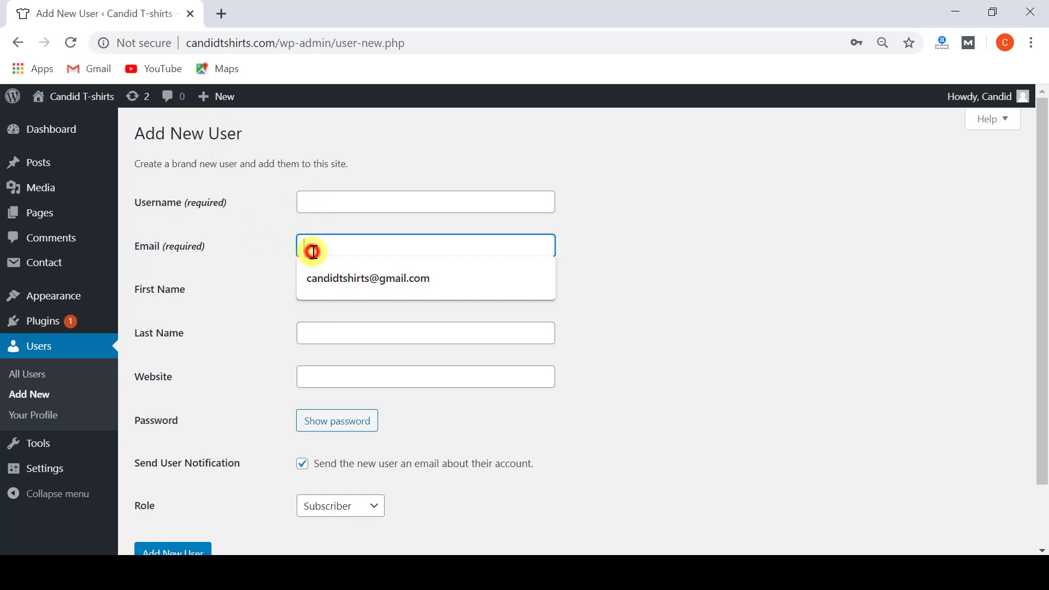
pyautogui.click(280, 239)
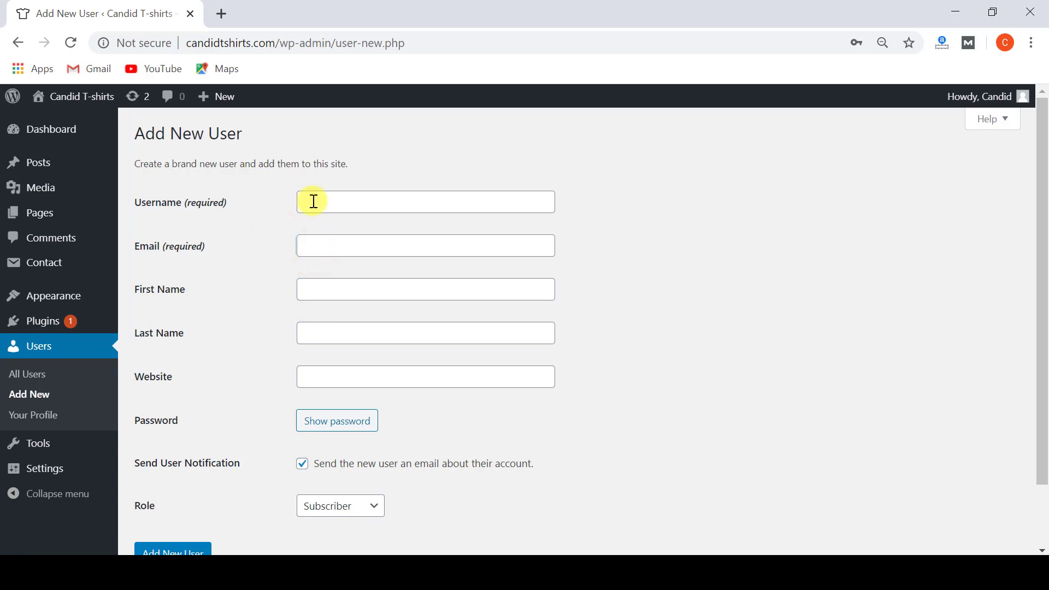
pyautogui.click(287, 210)
pyautogui.click(309, 202)
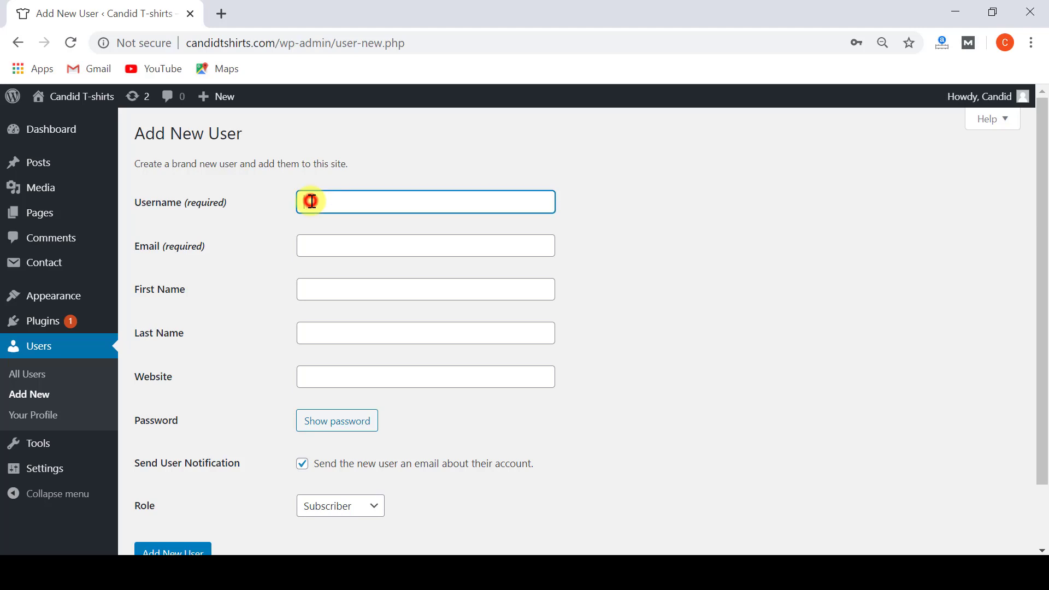
pyautogui.click(267, 236)
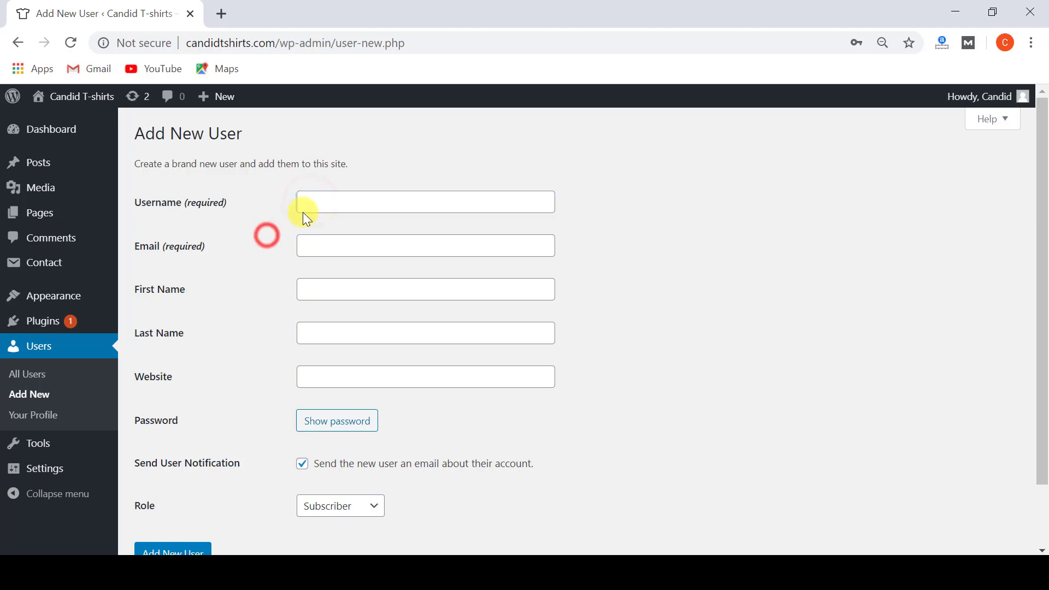
pyautogui.click(311, 245)
pyautogui.click(271, 255)
pyautogui.scroll(-2, 271, 255)
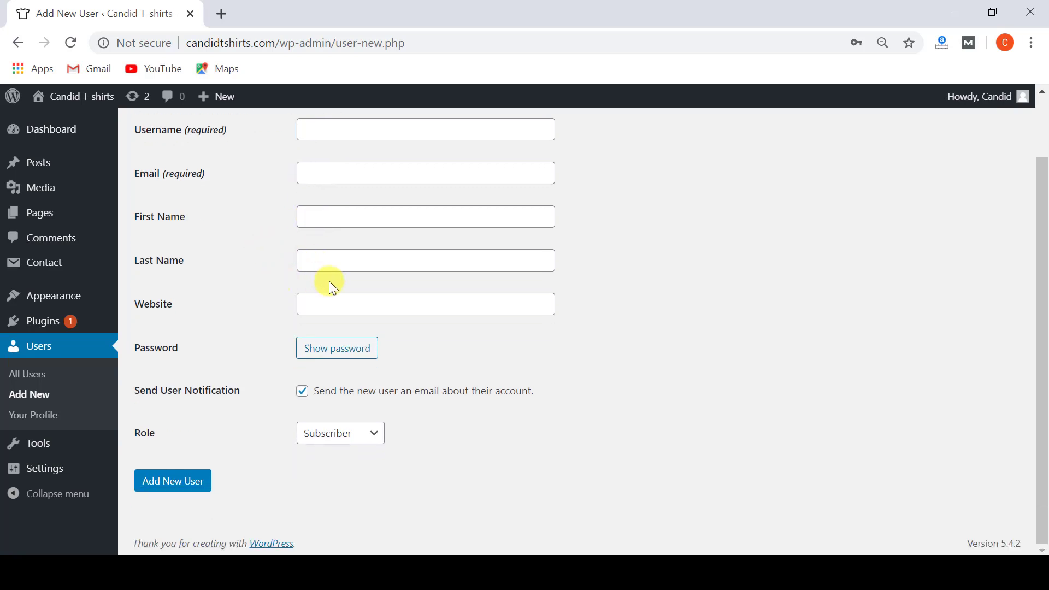
pyautogui.click(312, 302)
# Reveal the Strong auto-generated password for the new account.
pyautogui.click(324, 361)
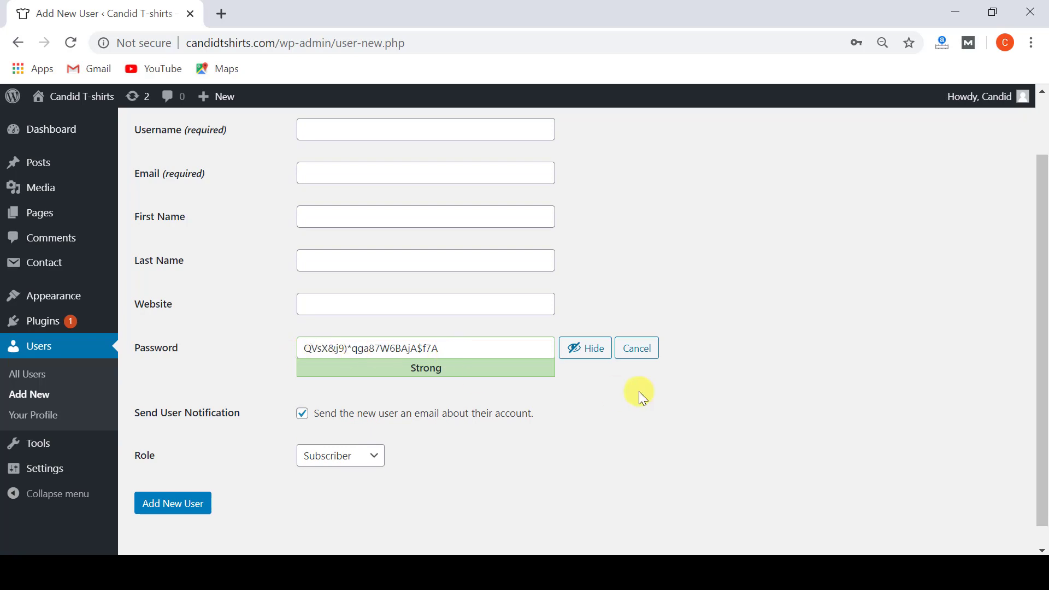
pyautogui.click(303, 419)
pyautogui.click(303, 418)
pyautogui.click(331, 171)
pyautogui.click(261, 195)
pyautogui.click(321, 460)
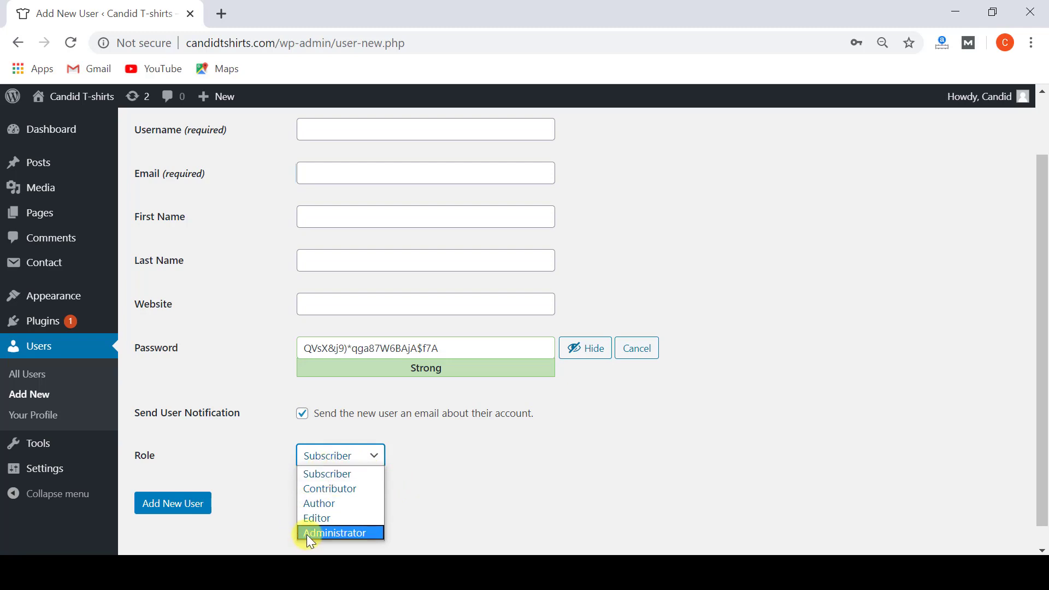
# Choose Administrator as the new user's role.
pyautogui.click(317, 533)
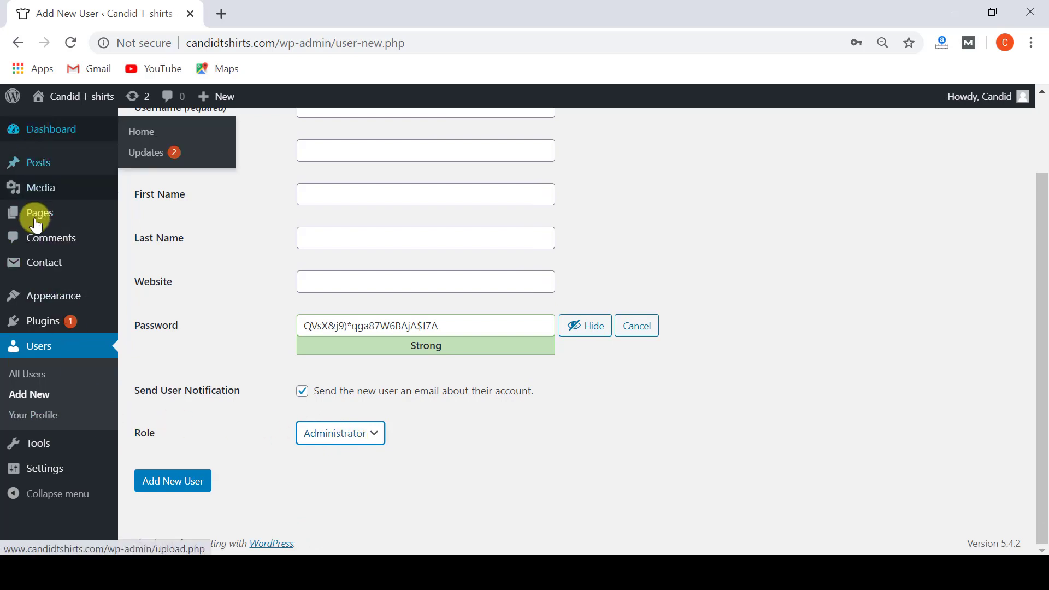
pyautogui.scroll(2, 42, 475)
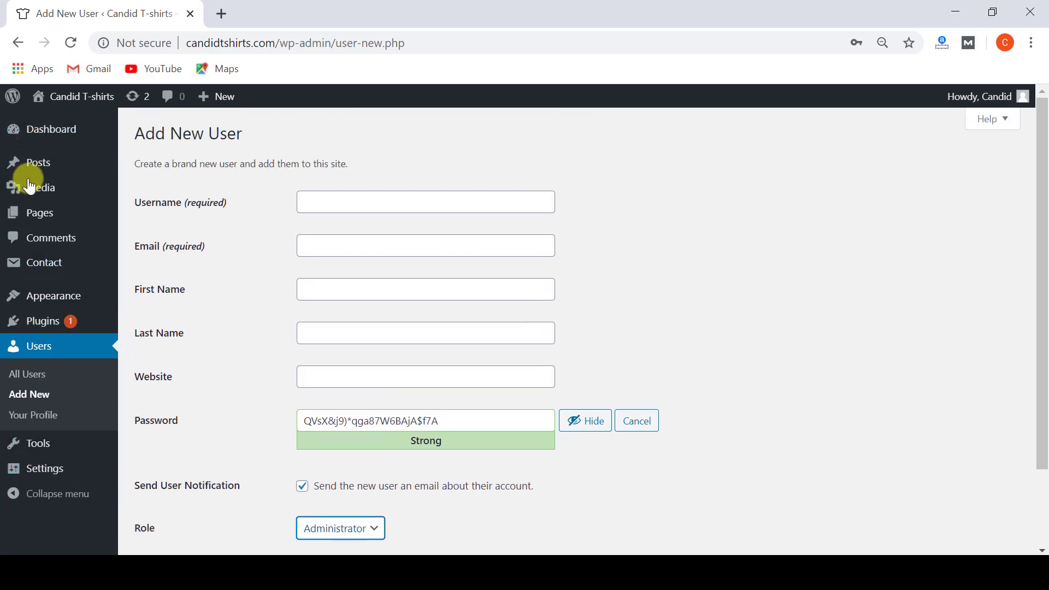
pyautogui.scroll(-2, 65, 402)
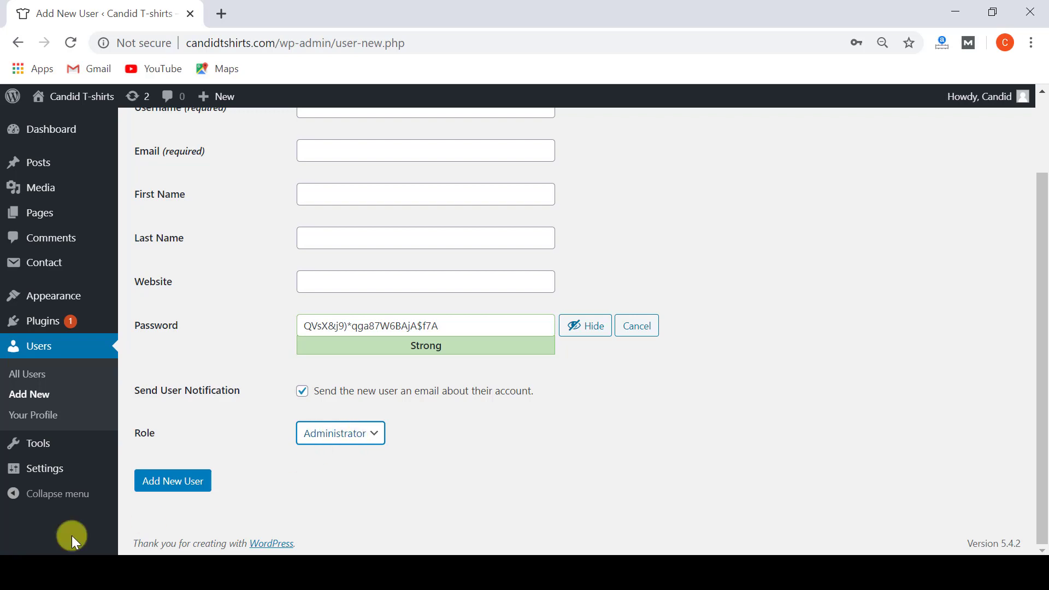
pyautogui.moveTo(71, 471)
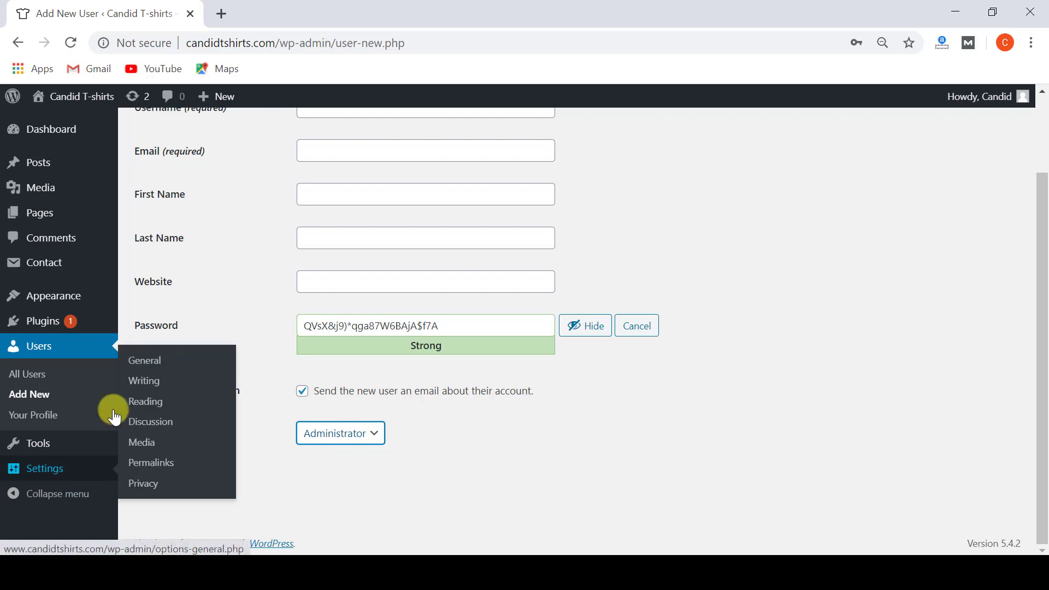
pyautogui.moveTo(89, 293)
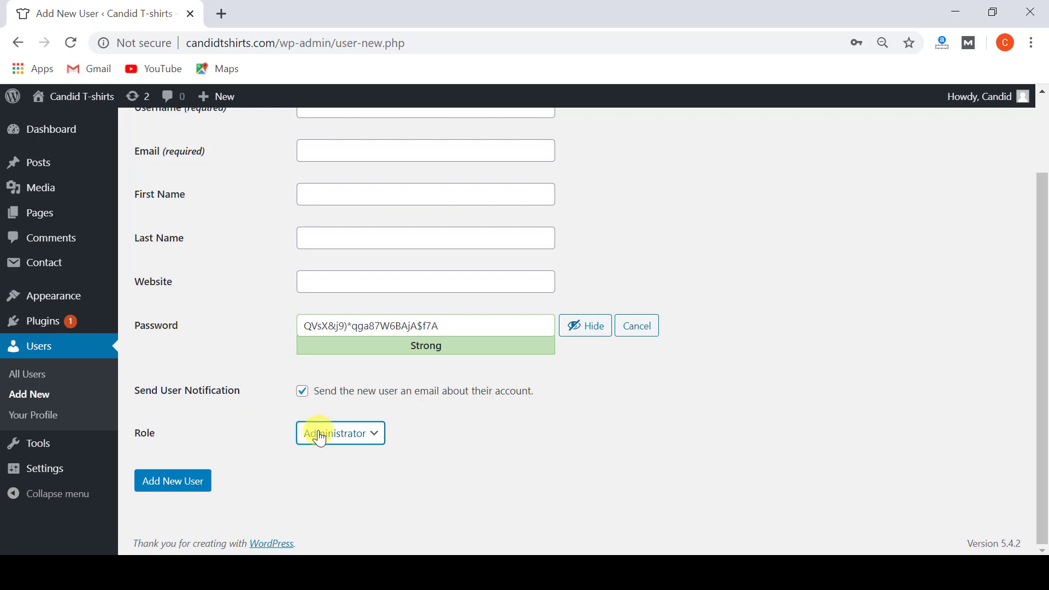
pyautogui.moveTo(86, 449)
# Switch the new user's role from Administrator to Editor.
pyautogui.click(323, 447)
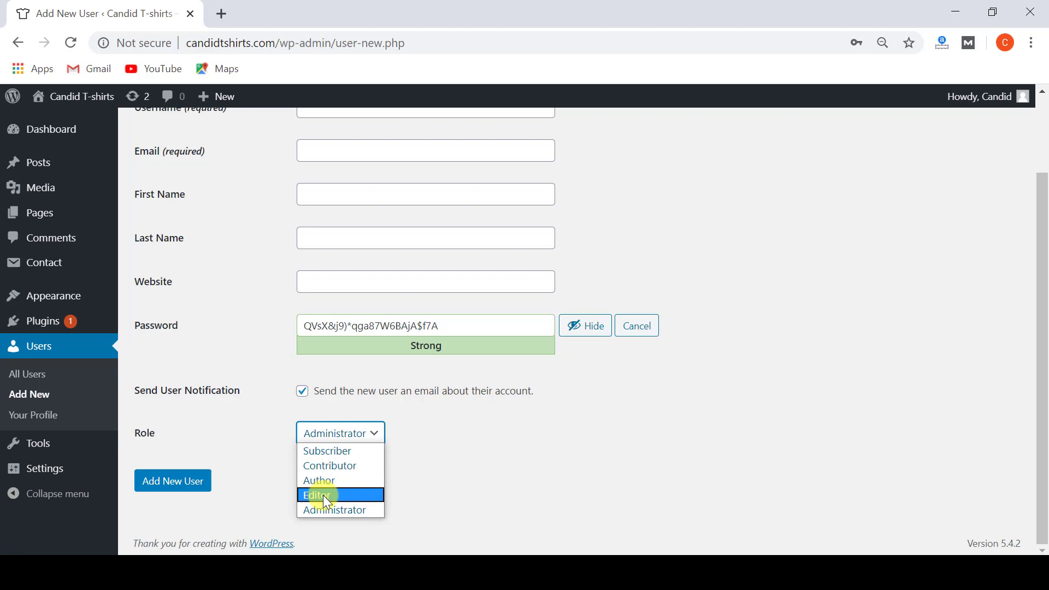
pyautogui.click(323, 495)
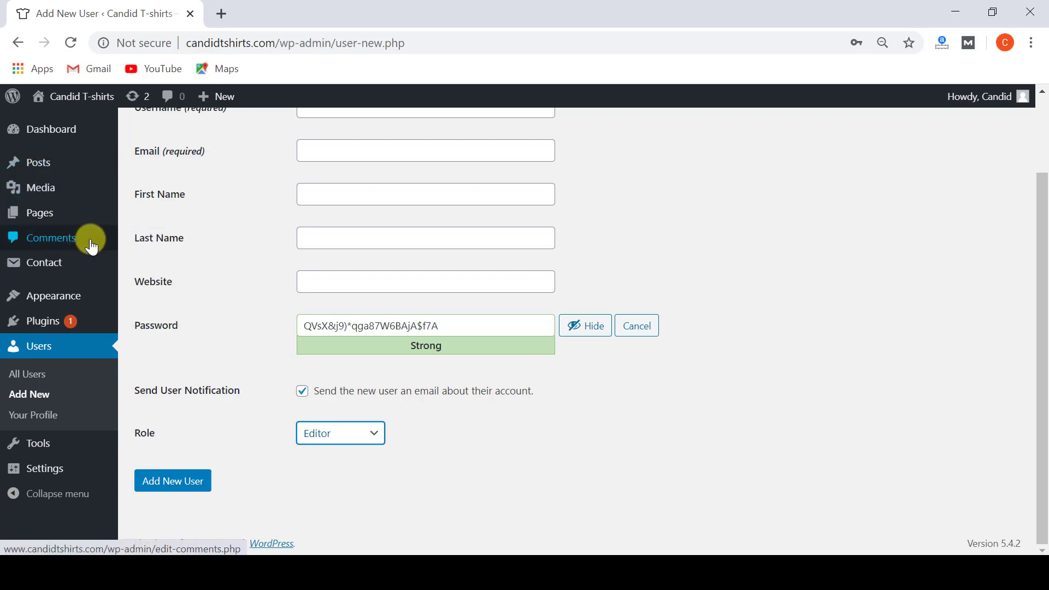
pyautogui.moveTo(68, 174)
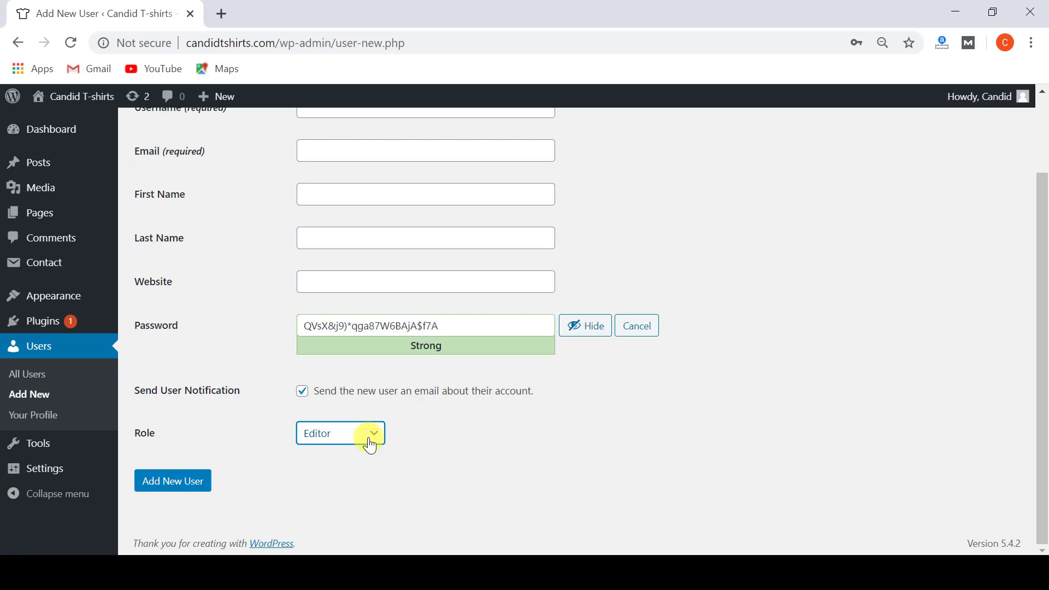
pyautogui.click(371, 446)
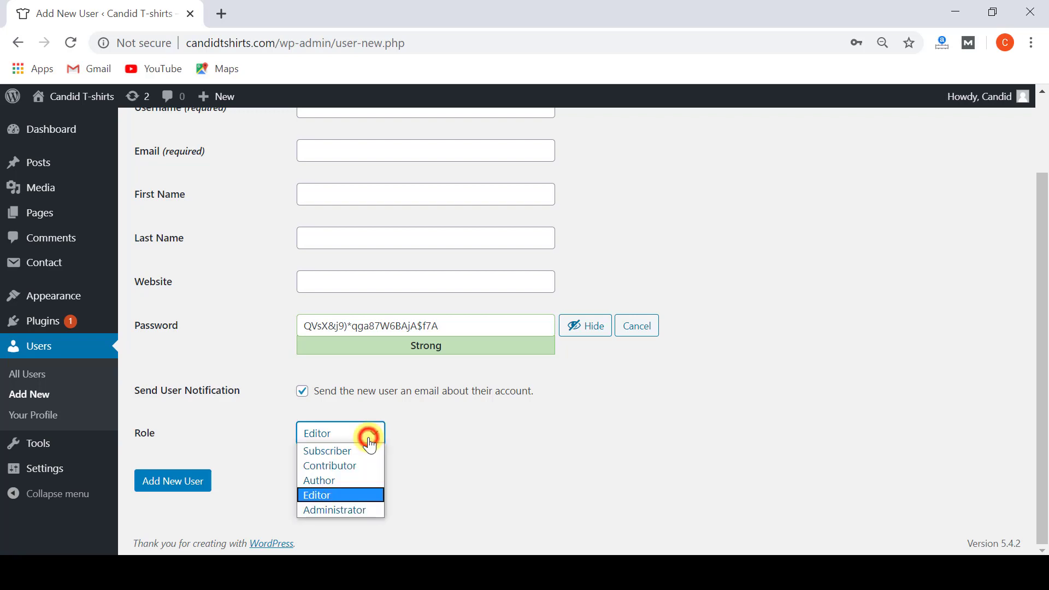
pyautogui.click(327, 482)
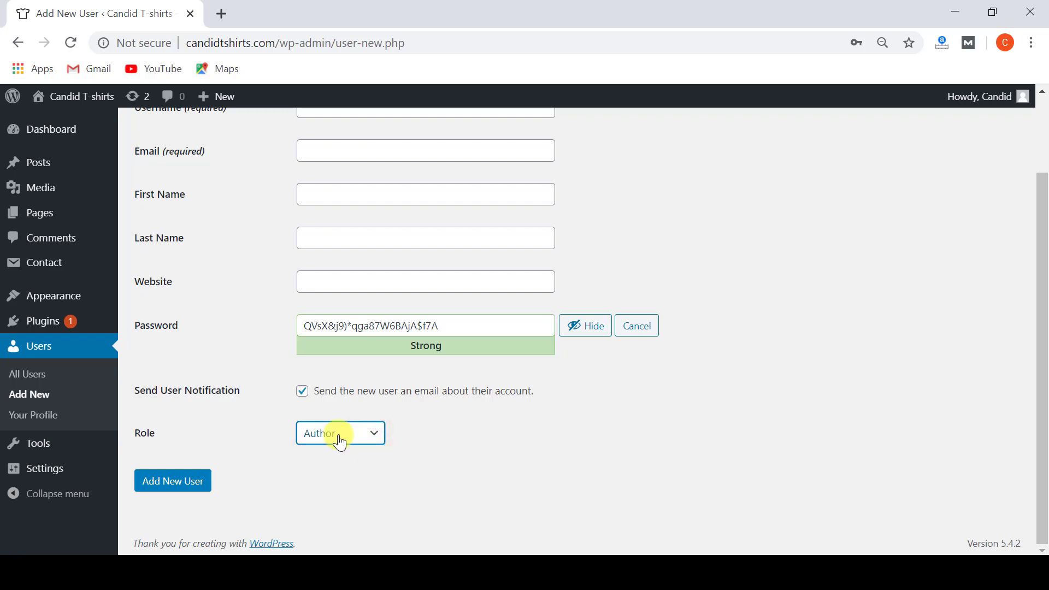
pyautogui.click(340, 443)
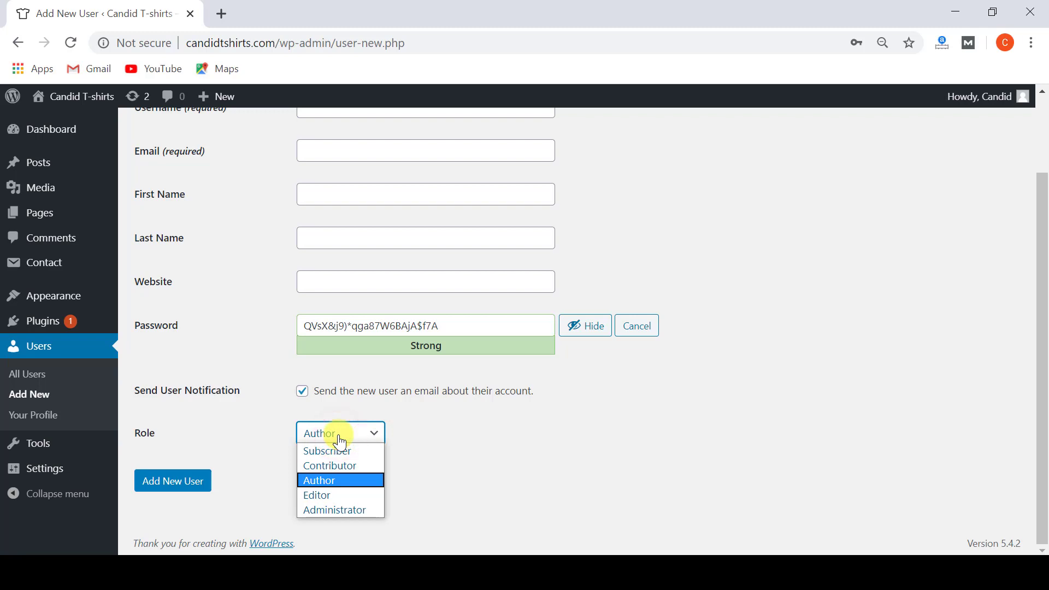
pyautogui.click(340, 442)
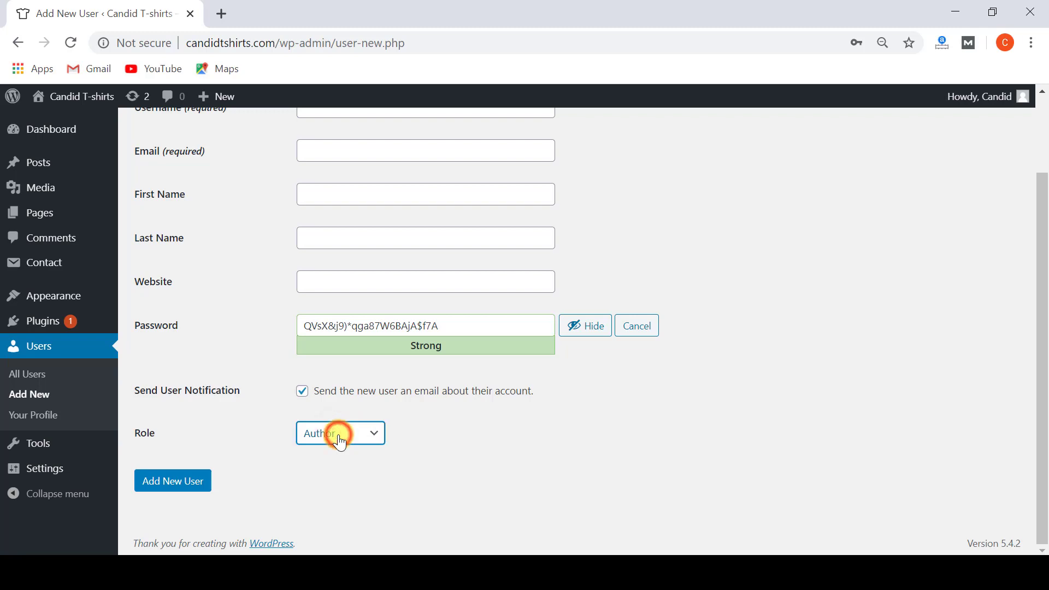
pyautogui.click(64, 223)
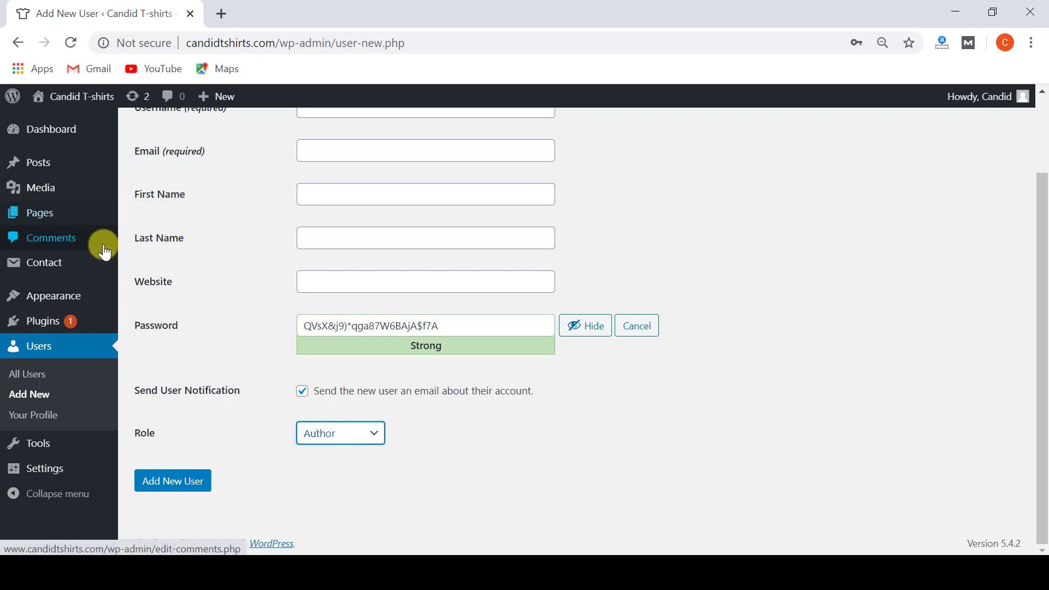
pyautogui.moveTo(42, 164)
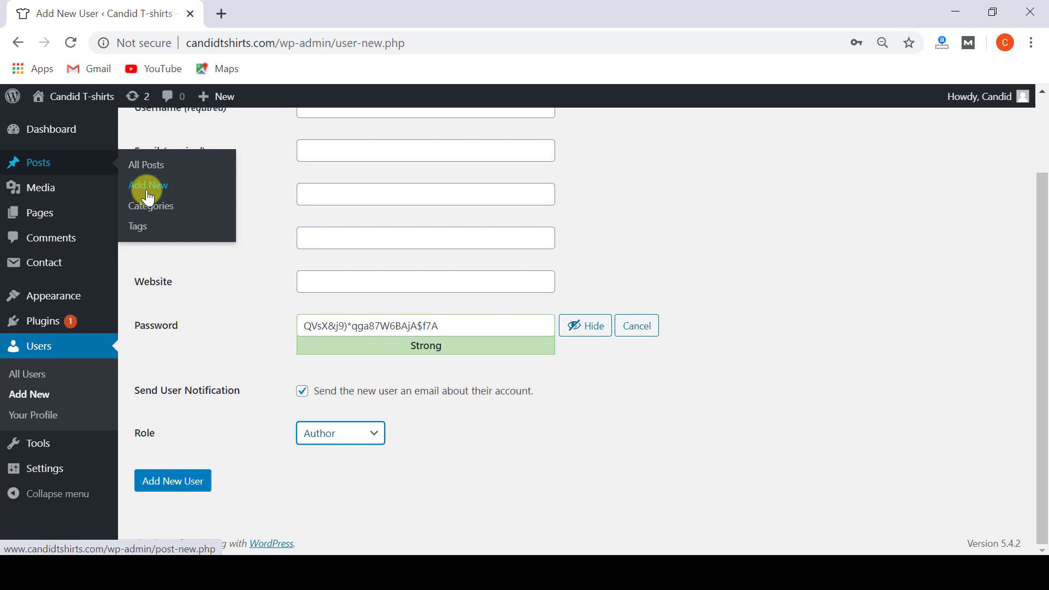
# Pick Contributor instead of Author as the new user's role.
pyautogui.click(311, 437)
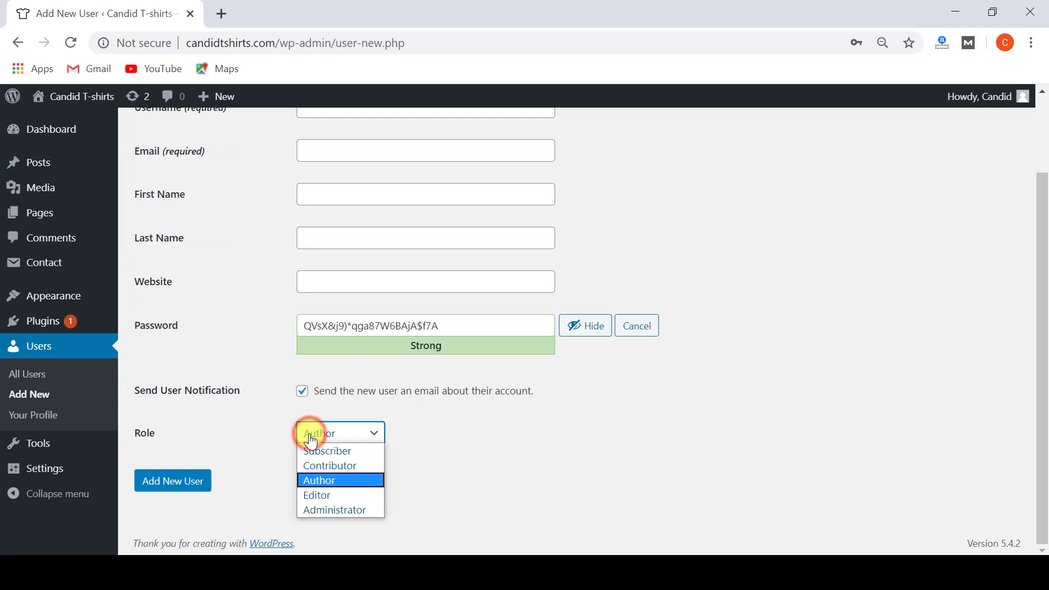
pyautogui.click(328, 466)
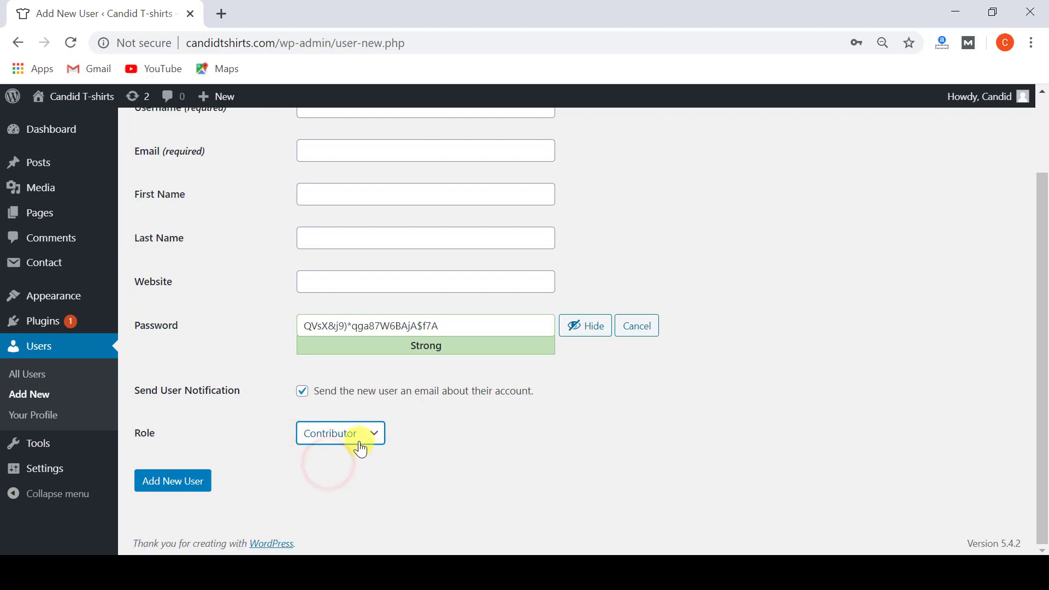
pyautogui.moveTo(77, 167)
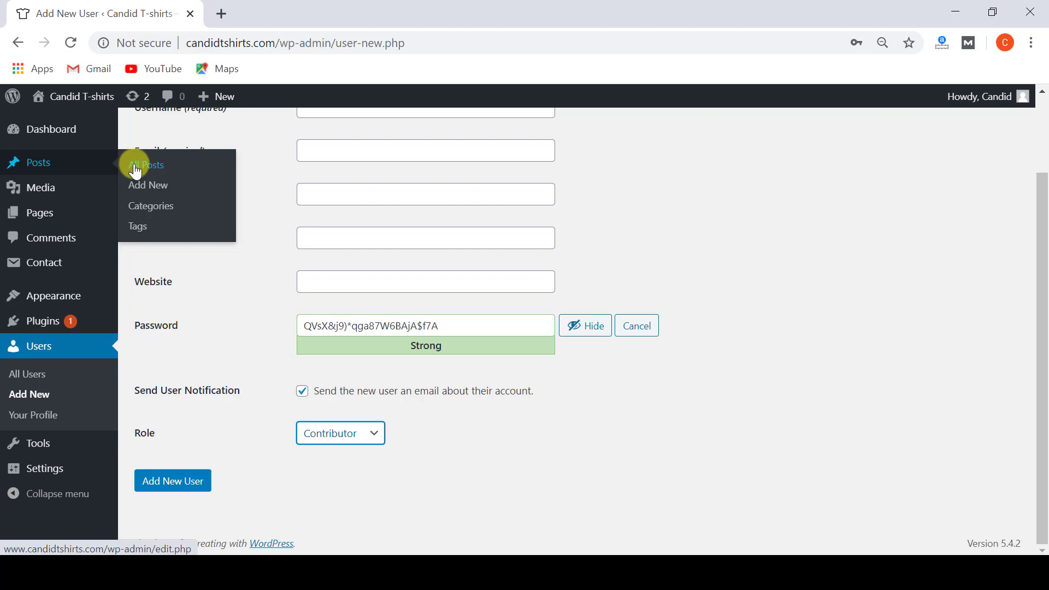
pyautogui.click(329, 434)
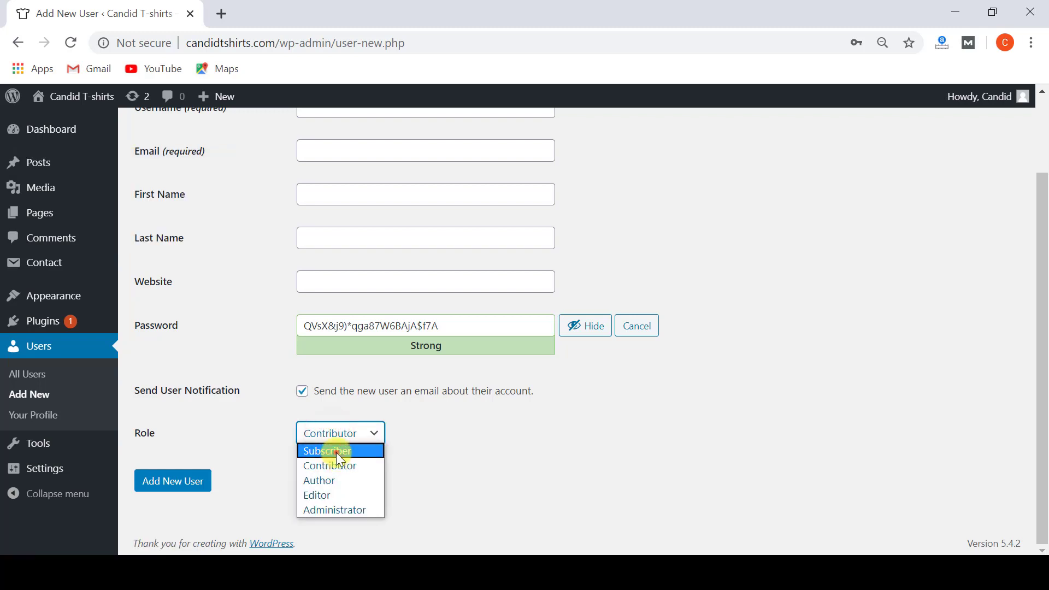
# Select Subscriber in the Role list.
pyautogui.click(337, 454)
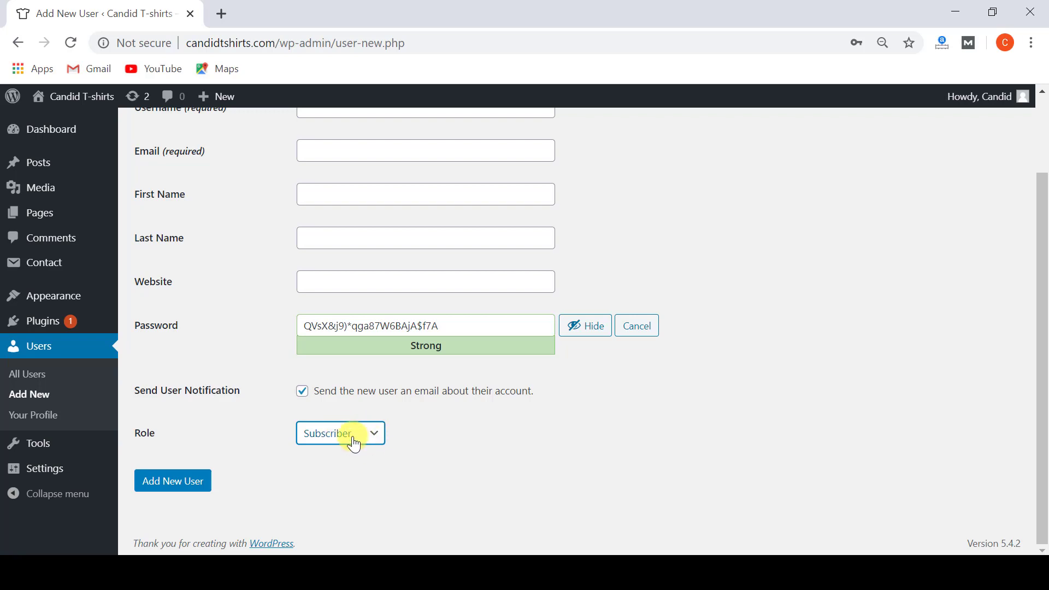
# Set the new user's role to Editor.
pyautogui.click(353, 439)
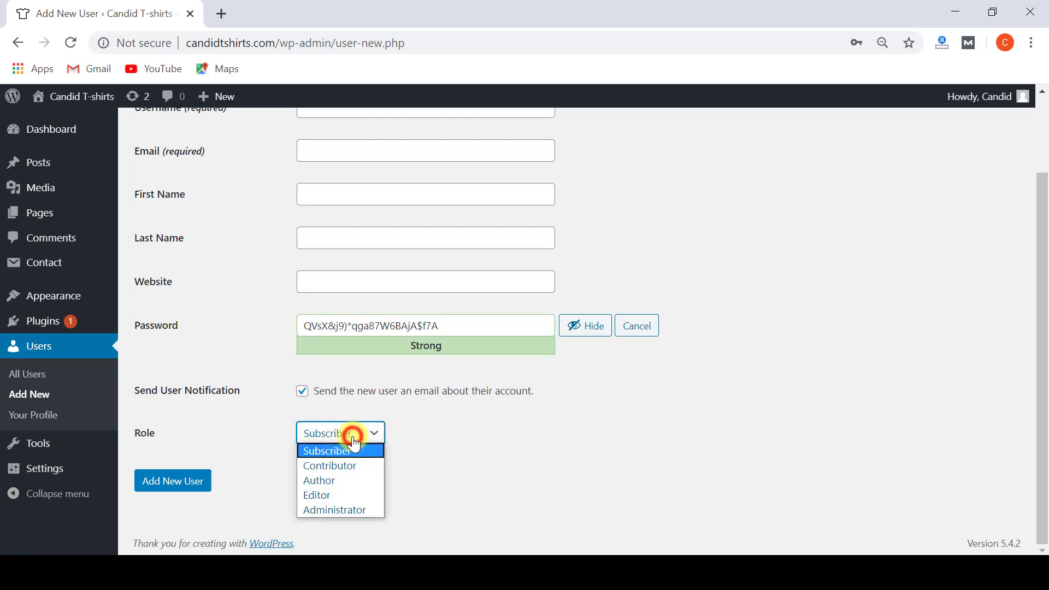
pyautogui.click(348, 496)
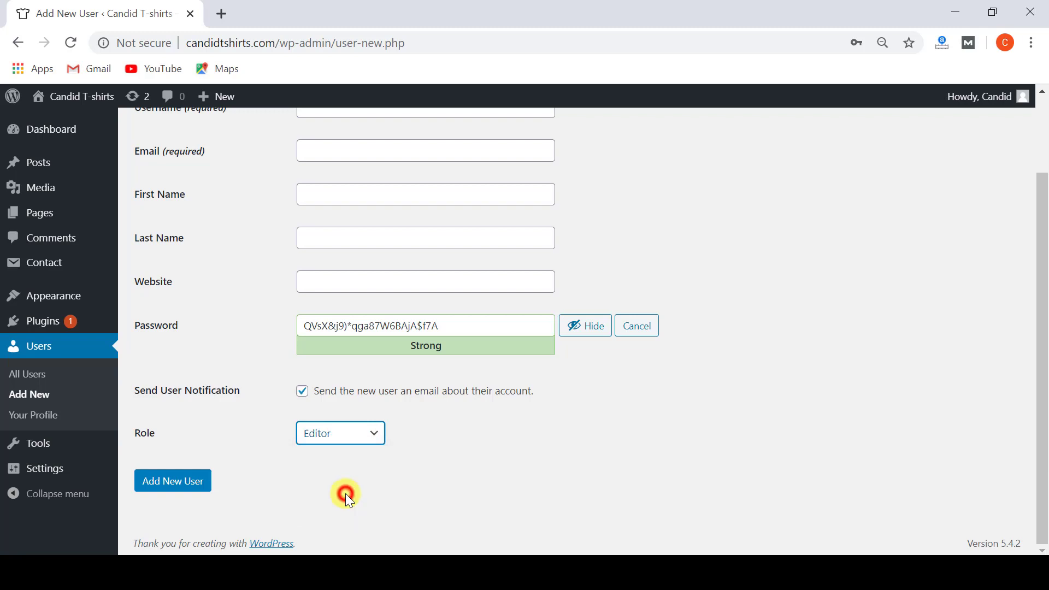
pyautogui.click(339, 435)
pyautogui.click(339, 436)
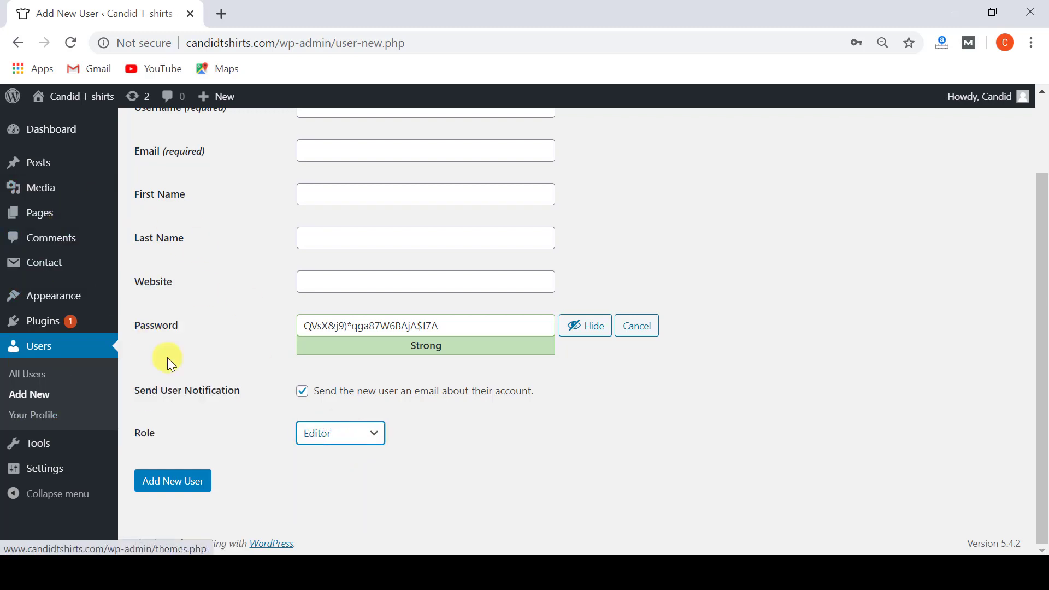
pyautogui.click(351, 436)
pyautogui.scroll(2, 348, 431)
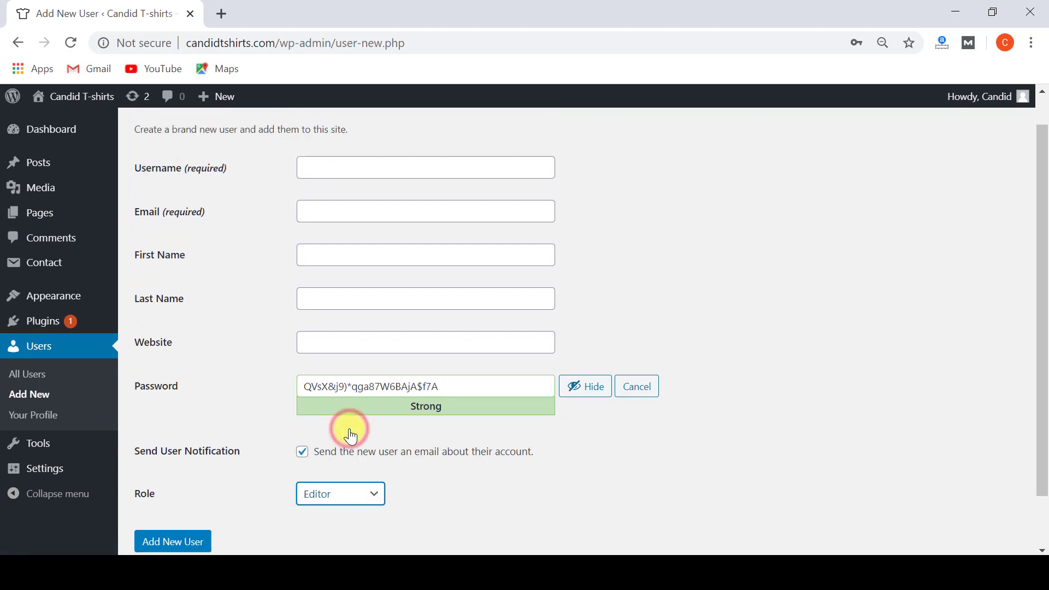
# Enter username Editor, an e-mail address, first name Editor and last name User.
pyautogui.click(343, 201)
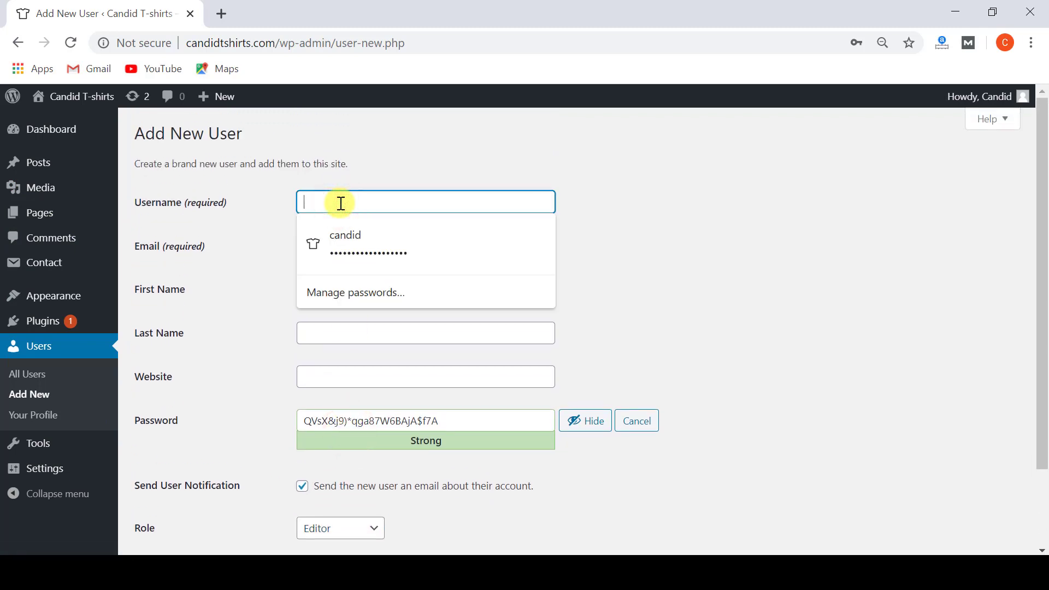
pyautogui.write('Editor')
pyautogui.click(329, 244)
pyautogui.write('editor@test.com')
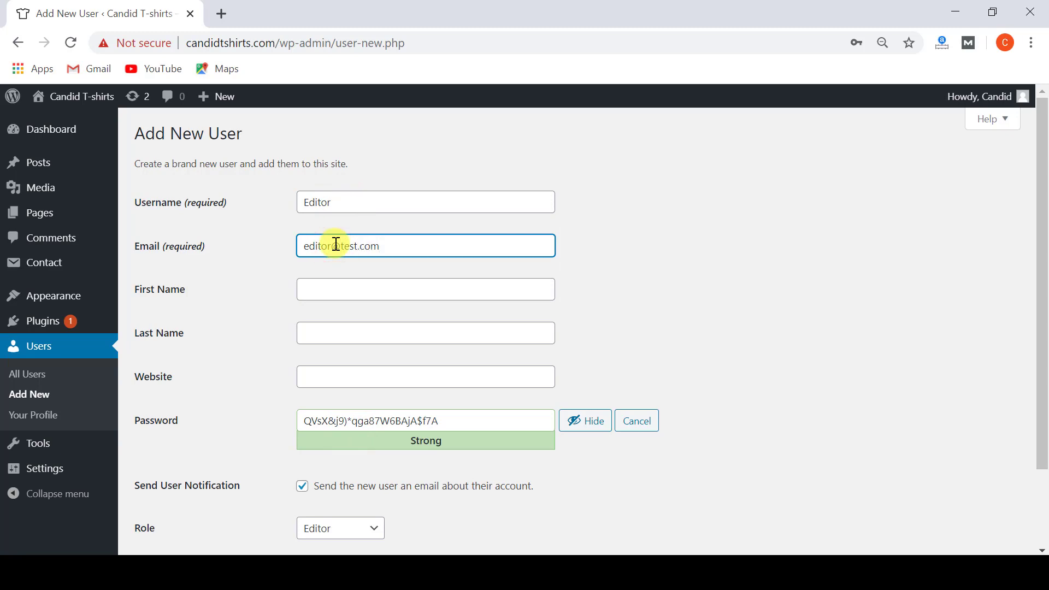
pyautogui.click(331, 289)
pyautogui.write('Editor User')
pyautogui.scroll(-2, 331, 289)
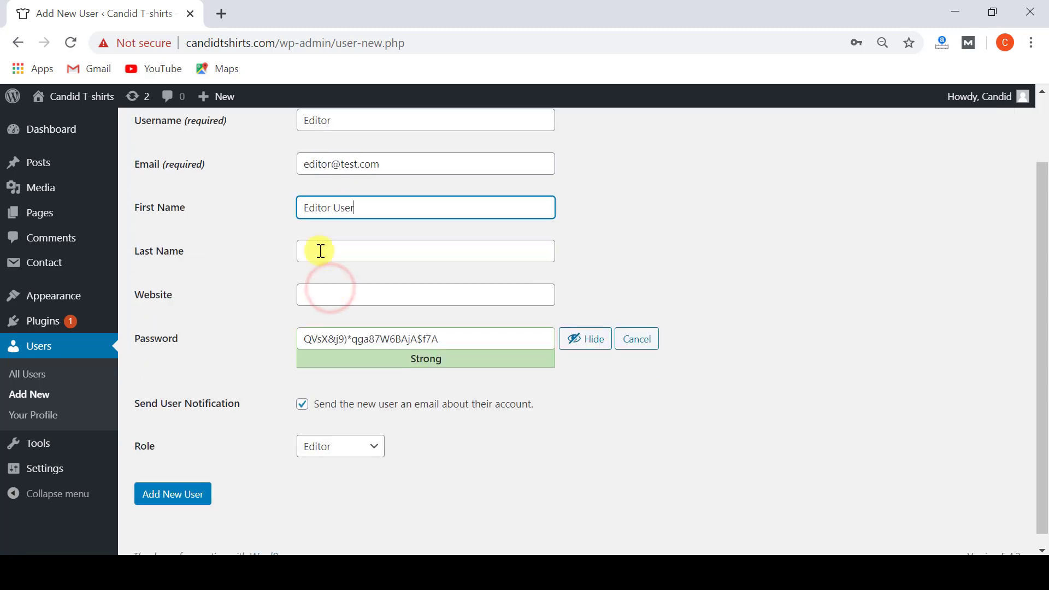
pyautogui.doubleClick(336, 209)
pyautogui.hotkey('ctrl', 'x')
pyautogui.click(338, 249)
pyautogui.hotkey('ctrl', 'v')
# Replace the generated password with a custom one and submit Add New User.
pyautogui.scroll(-1, 250, 298)
pyautogui.click(428, 326)
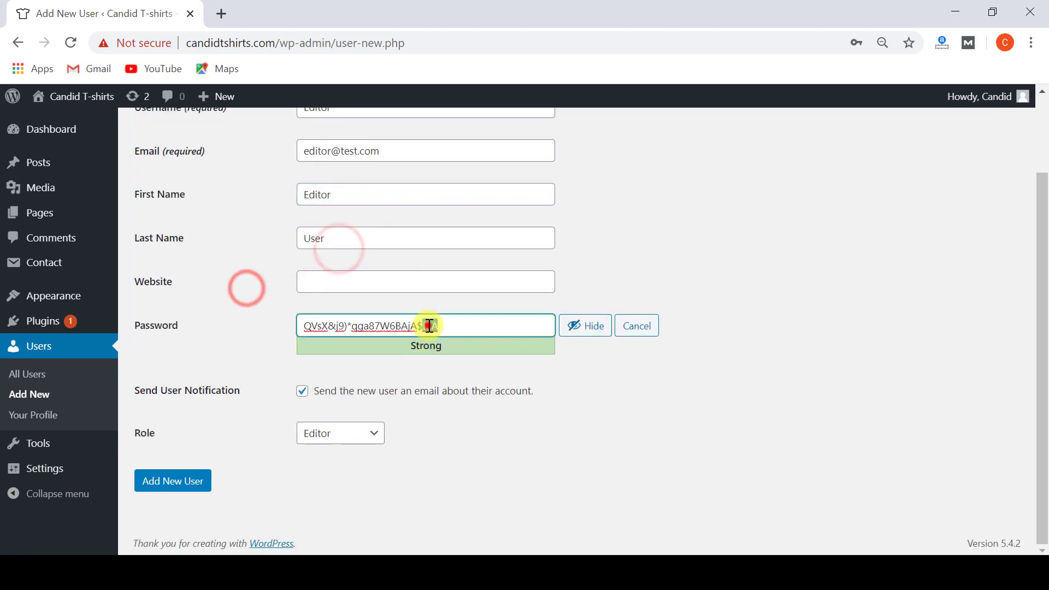
pyautogui.click(571, 330)
pyautogui.write('••••••••••')
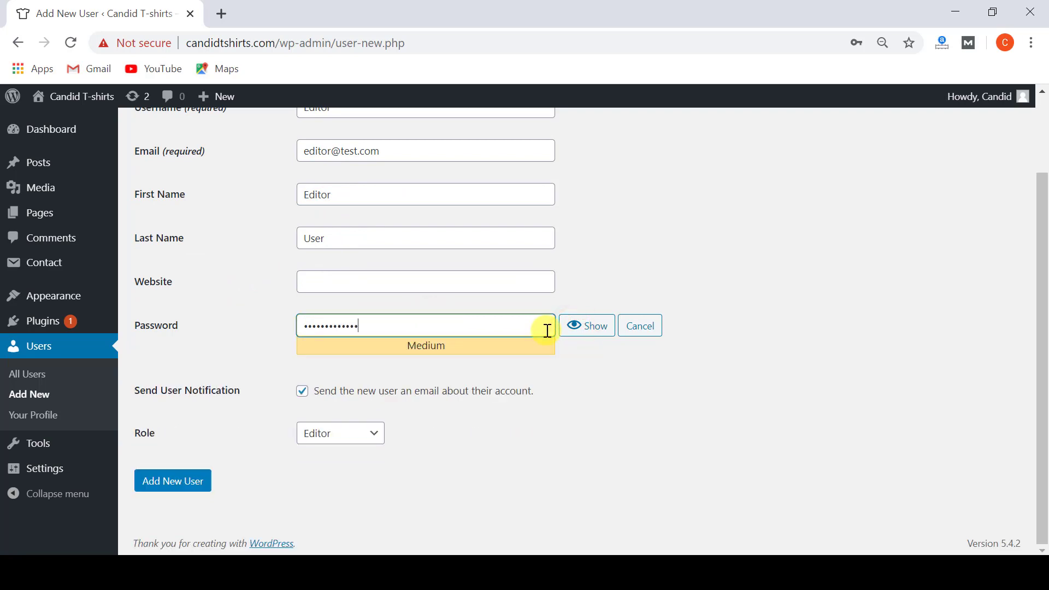
pyautogui.hotkey('ctrl', 'a')
pyautogui.press('BackSpace')
pyautogui.write('•••••••••••••••')
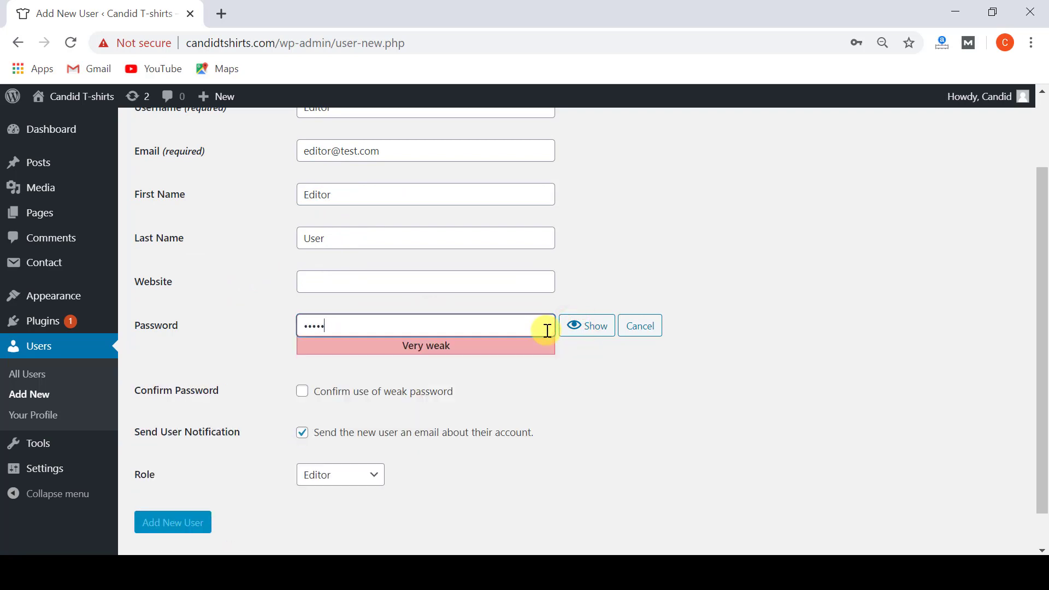
pyautogui.click(578, 358)
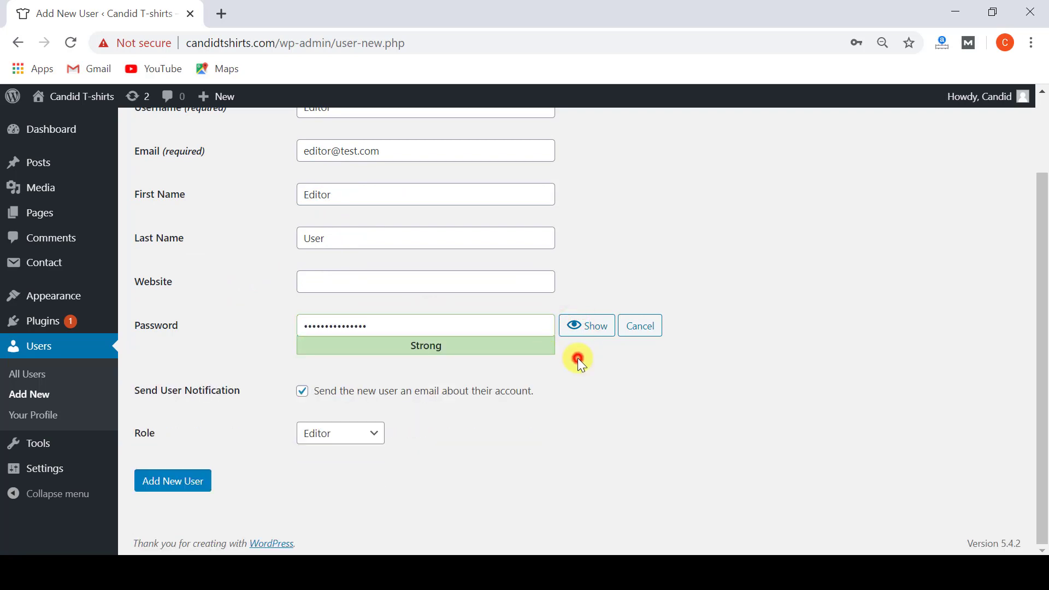
pyautogui.scroll(2, 499, 350)
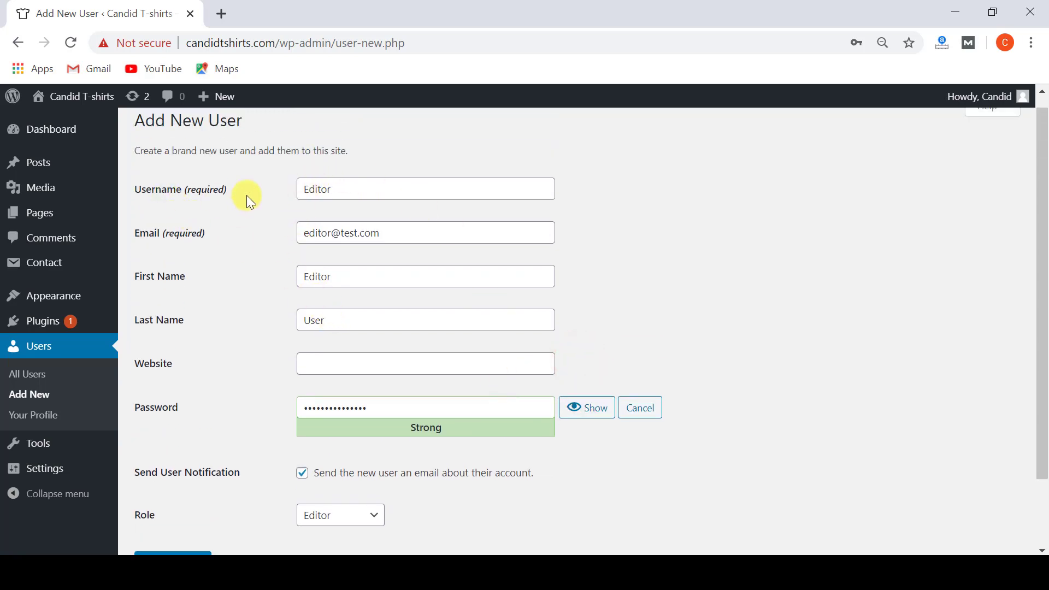
pyautogui.scroll(-2, 222, 346)
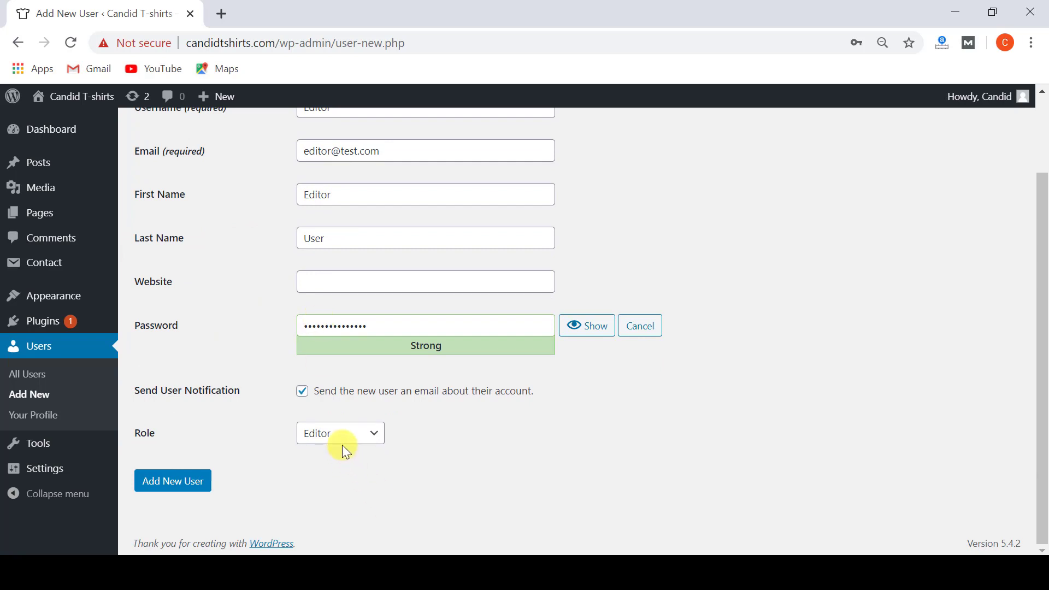
pyautogui.click(188, 485)
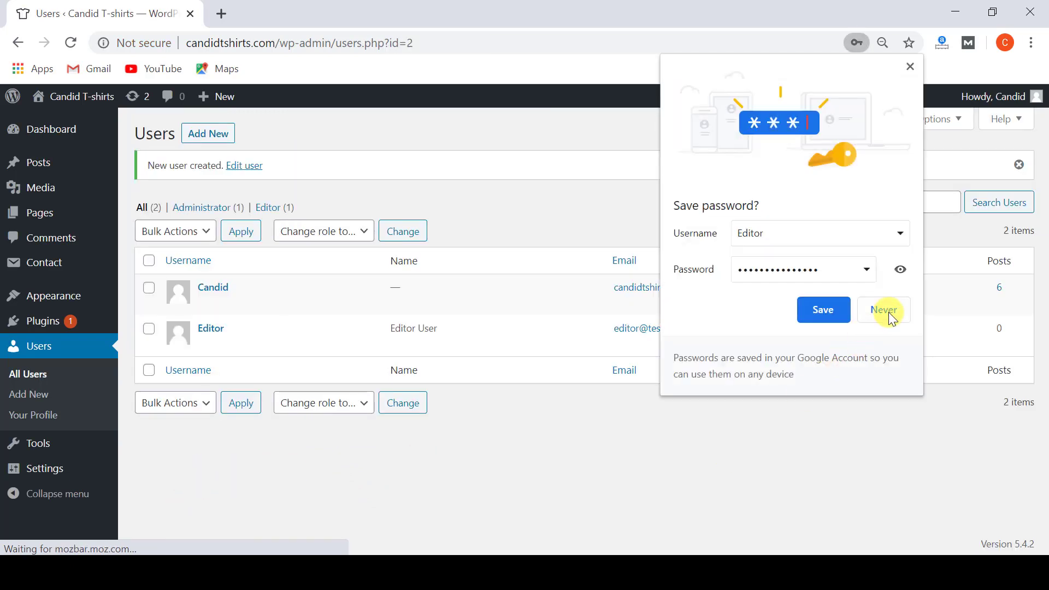
# Decline Chrome's password save and check the new Editor user's row in the Users list.
pyautogui.click(886, 312)
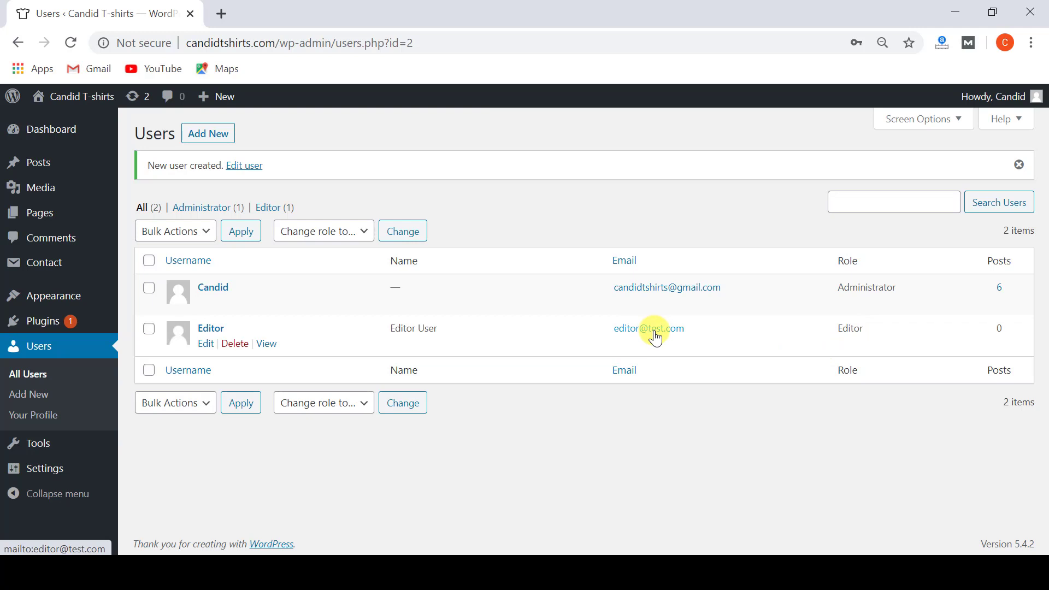
pyautogui.moveTo(690, 330); pyautogui.dragTo(616, 330)
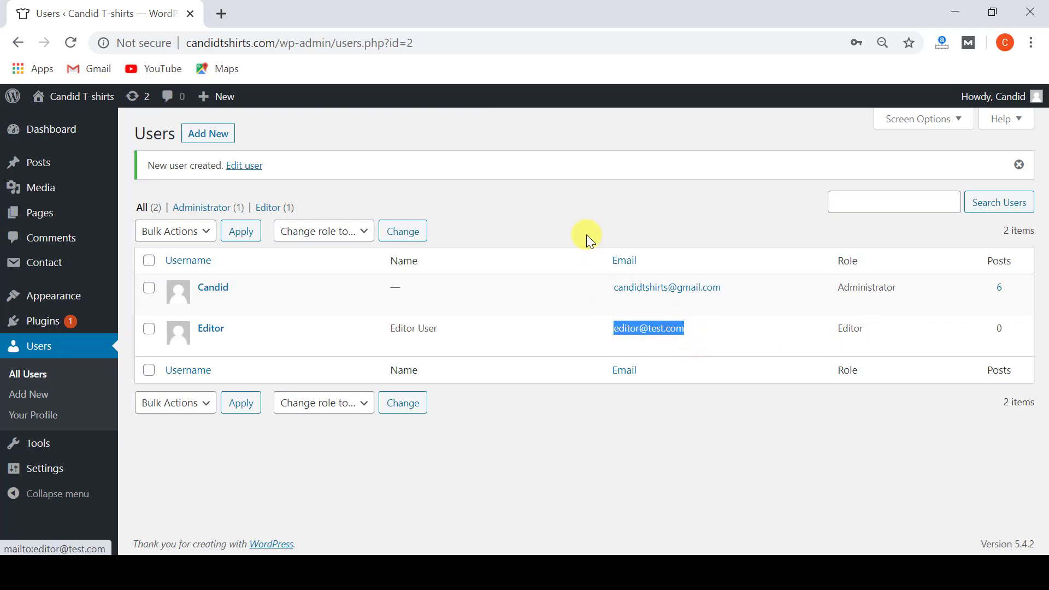
pyautogui.click(579, 218)
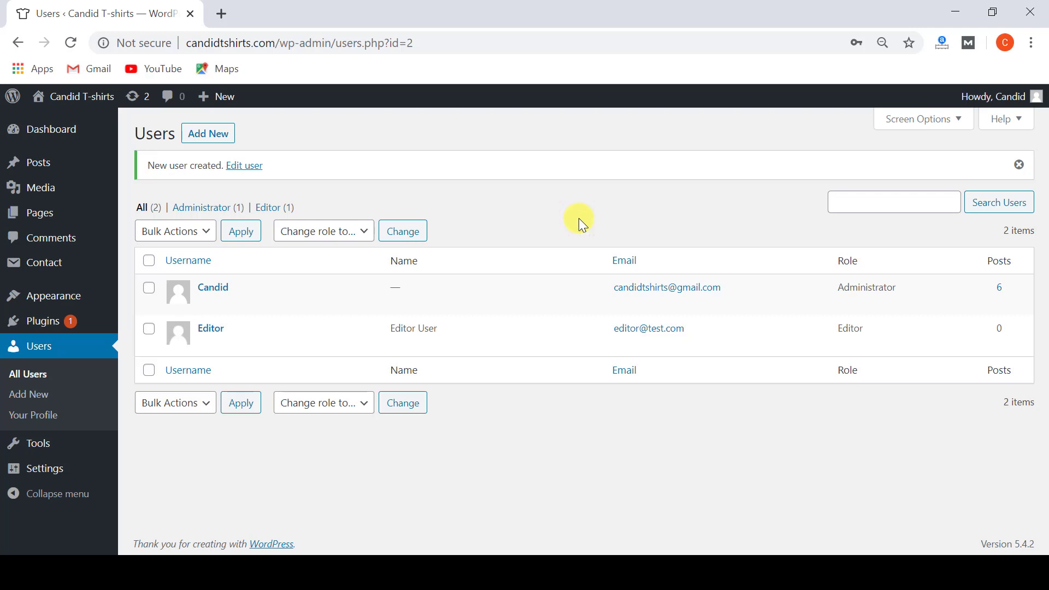
# Load candidtshirts.com/wp-admin in a new incognito window.
pyautogui.hotkey('ctrl', 'shift', 'n')
pyautogui.write('candidtshirts.com')
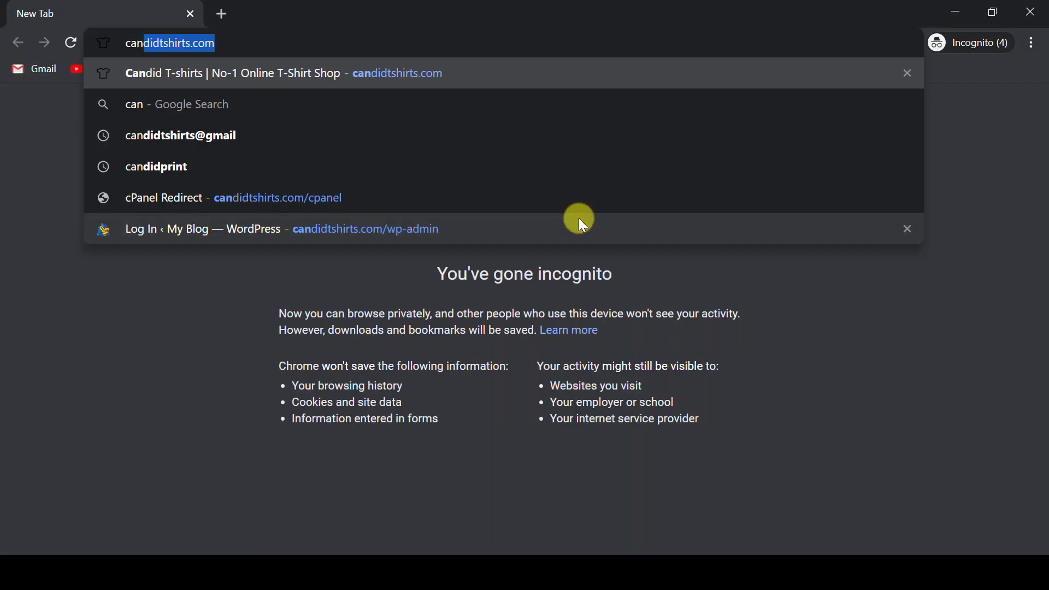
pyautogui.press('Right')
pyautogui.write('/wp-')
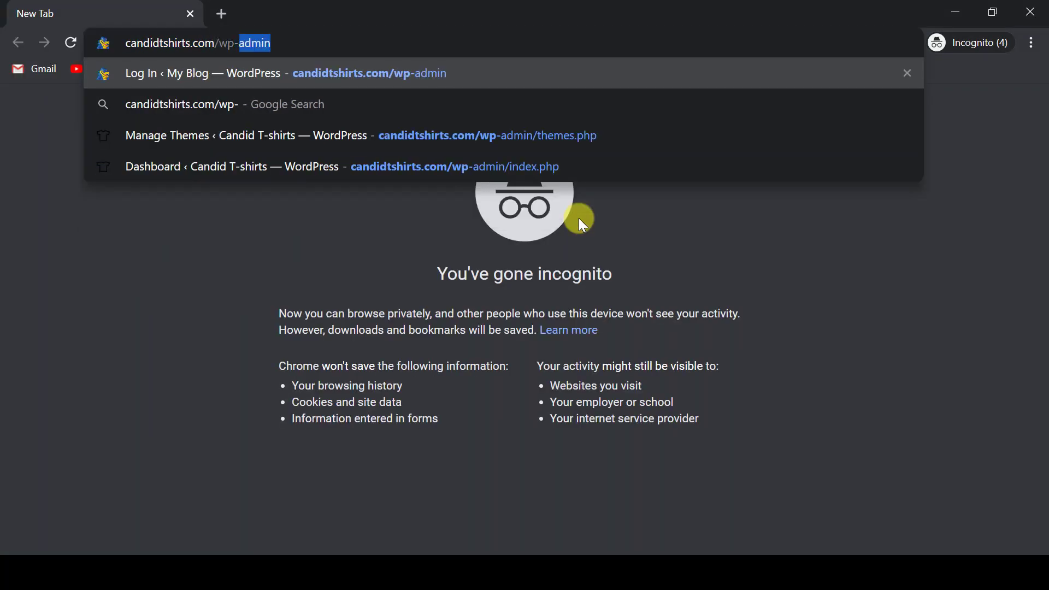
pyautogui.write('admin')
pyautogui.press('Return')
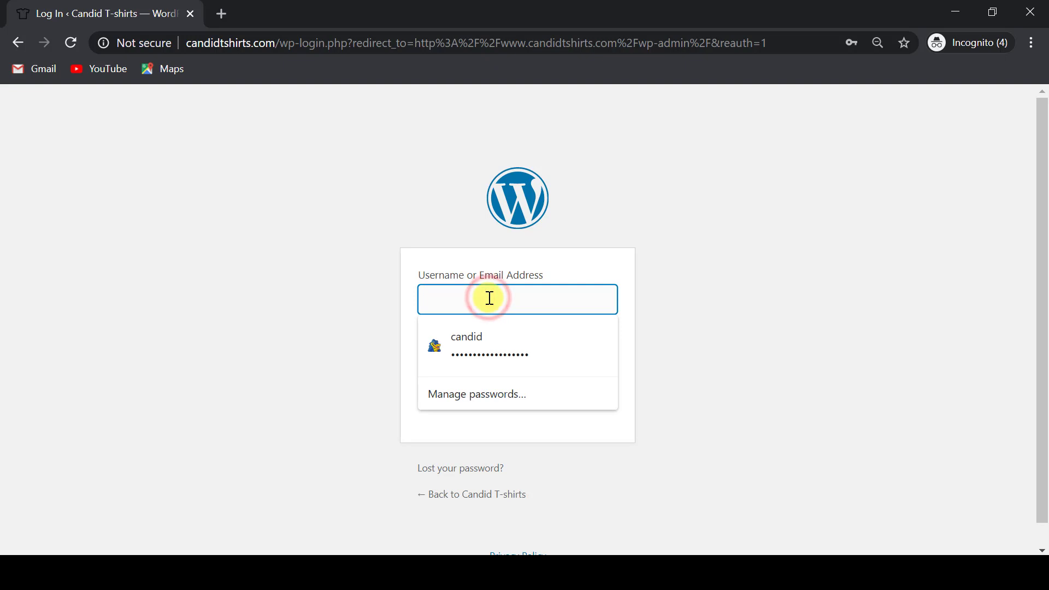
# Log in with the new editor account's e-mail and password.
pyautogui.write('editor@test.com')
pyautogui.click(457, 363)
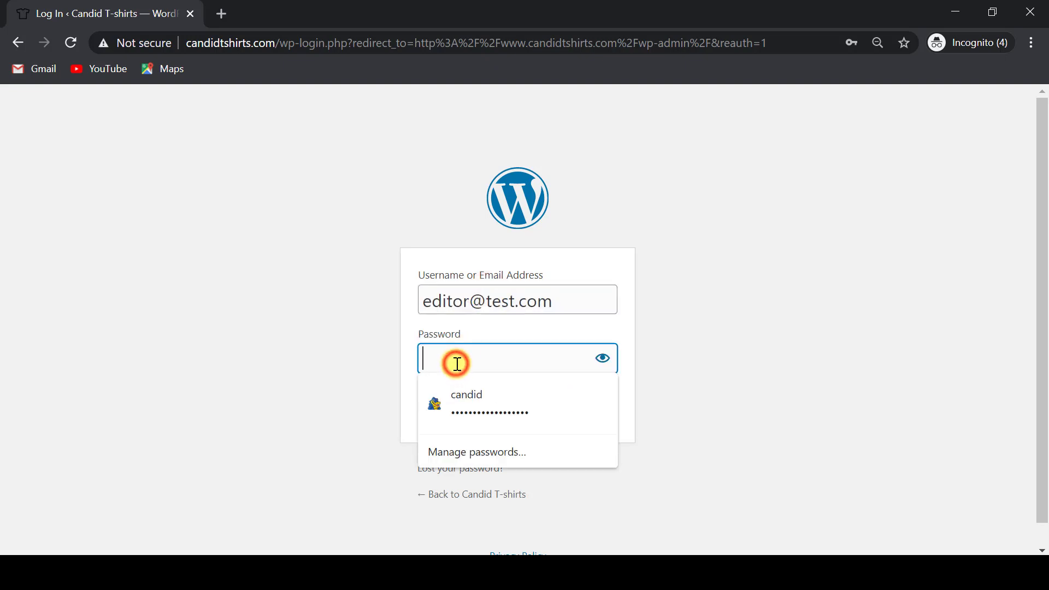
pyautogui.write('••')
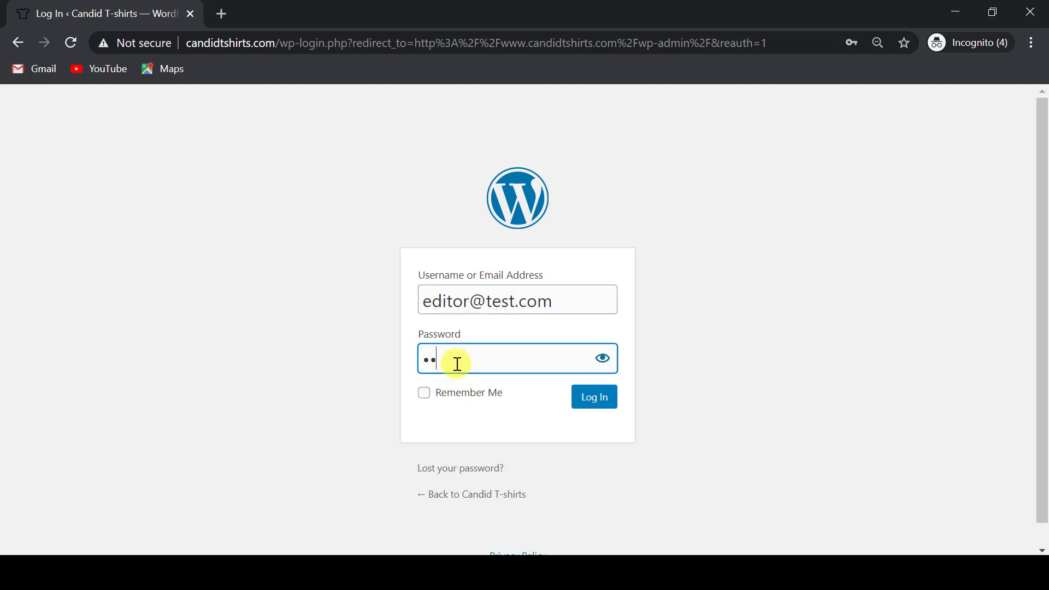
pyautogui.press('Return')
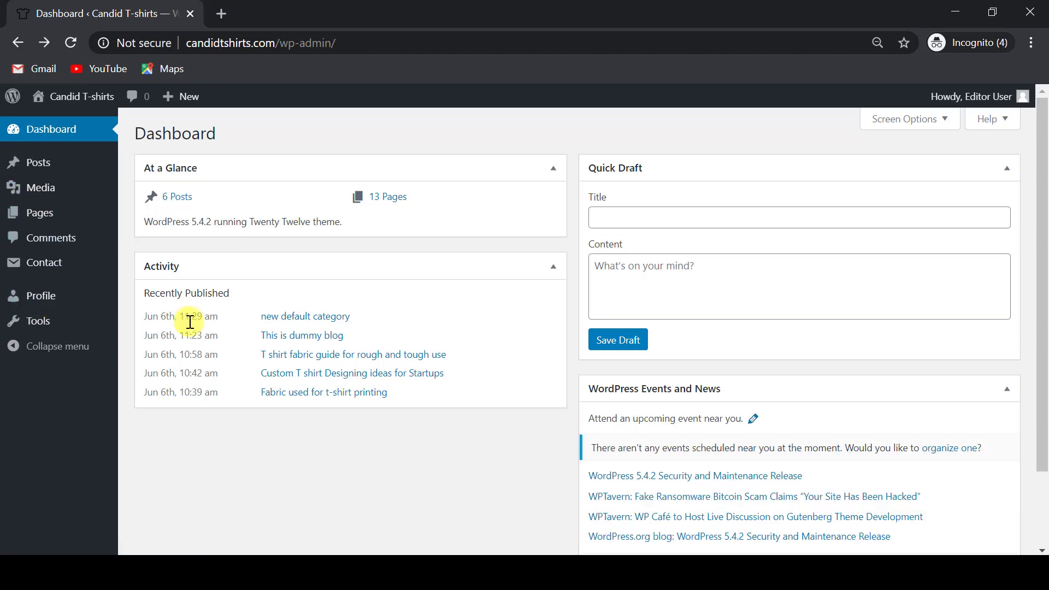
# Bring up the All Posts list as the editor, showing the six published posts.
pyautogui.moveTo(23, 164)
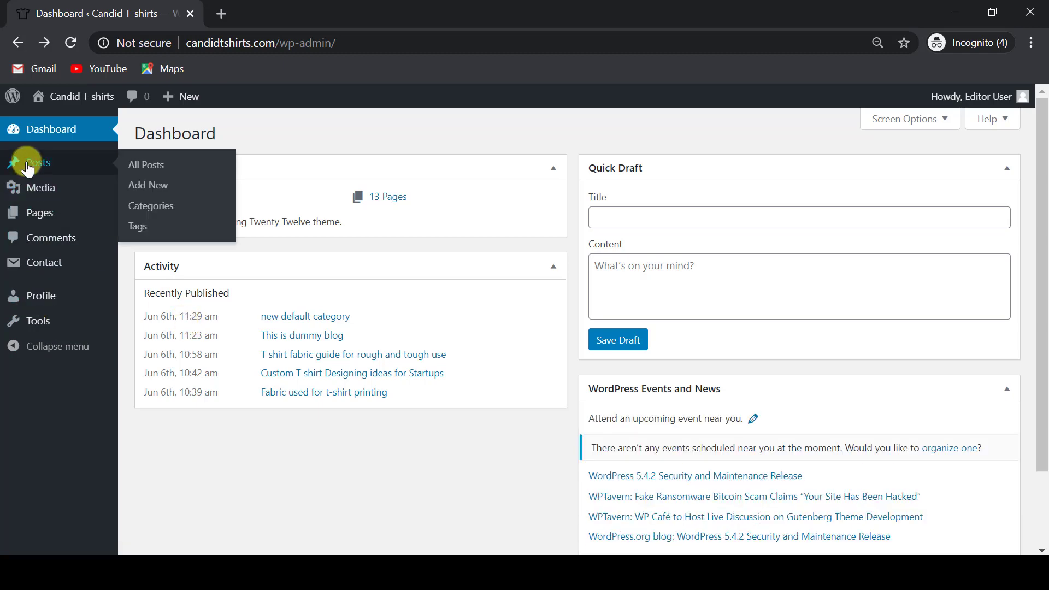
pyautogui.click(144, 175)
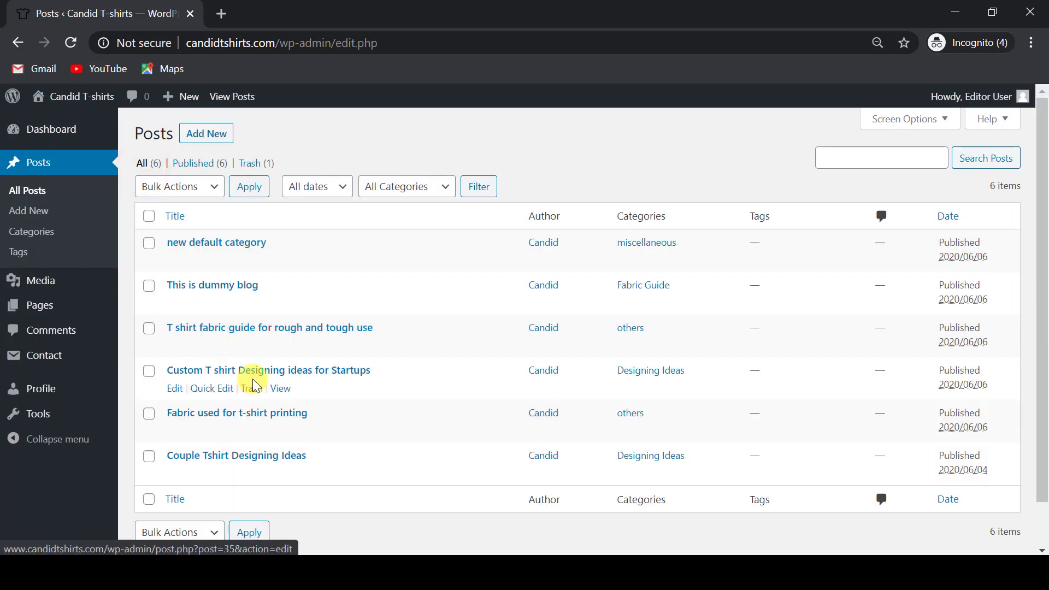
pyautogui.scroll(-2, 258, 386)
pyautogui.scroll(1, 256, 383)
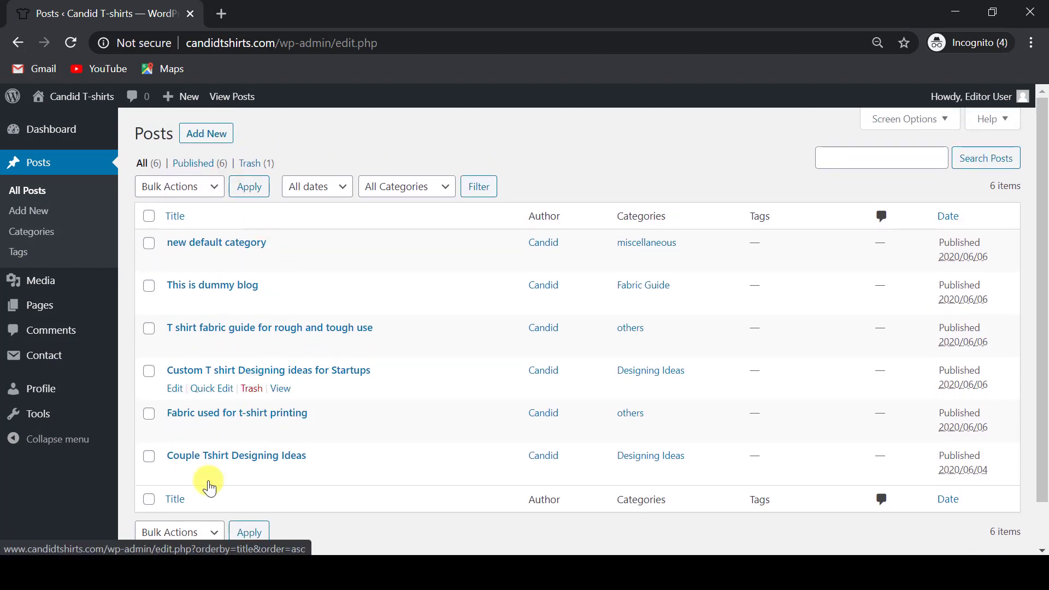
# Look at the editor's All Pages list, then go to the editor's Profile page.
pyautogui.moveTo(71, 307)
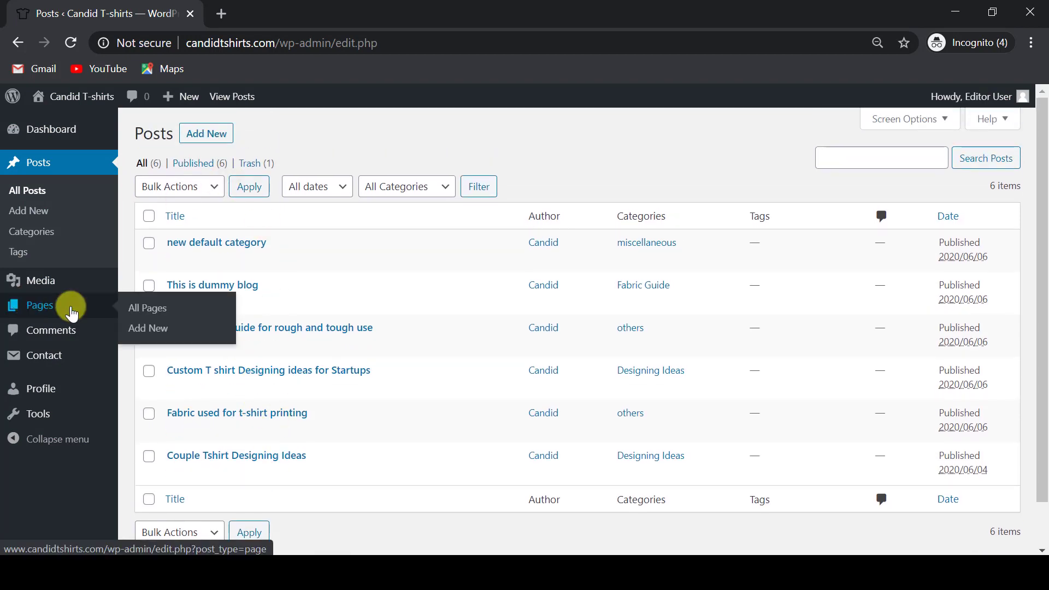
pyautogui.click(158, 316)
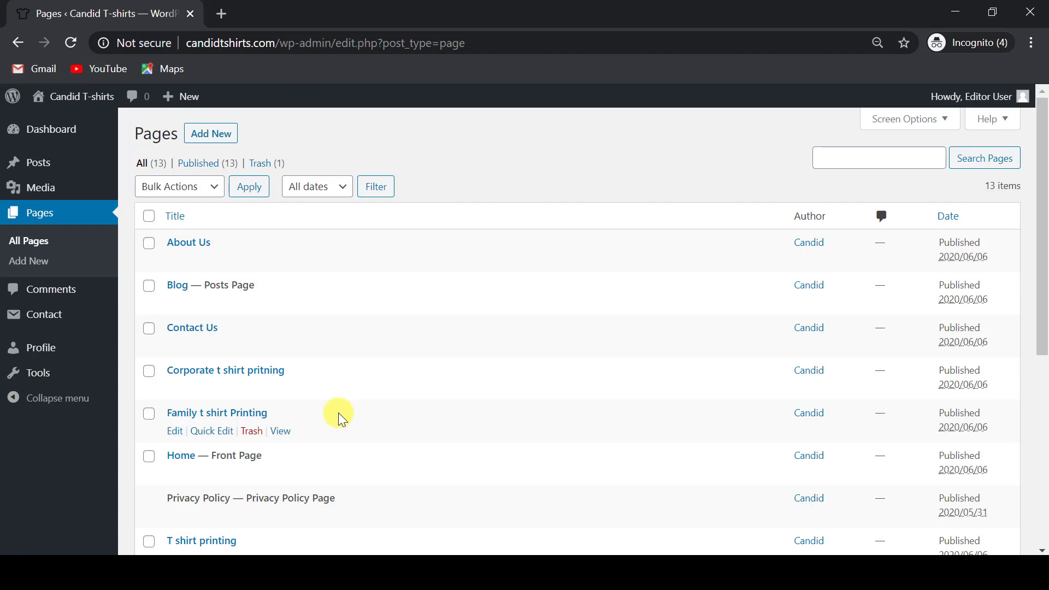
pyautogui.click(42, 356)
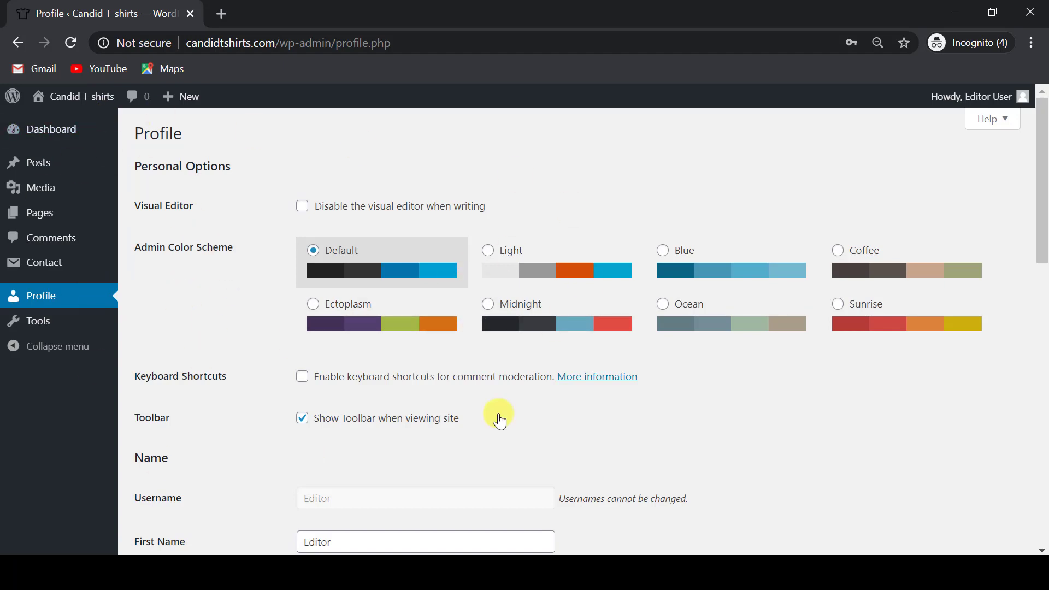
# Switch the admin colour scheme to Blue and keep 'Editor User' as public display name.
pyautogui.click(560, 249)
pyautogui.click(695, 267)
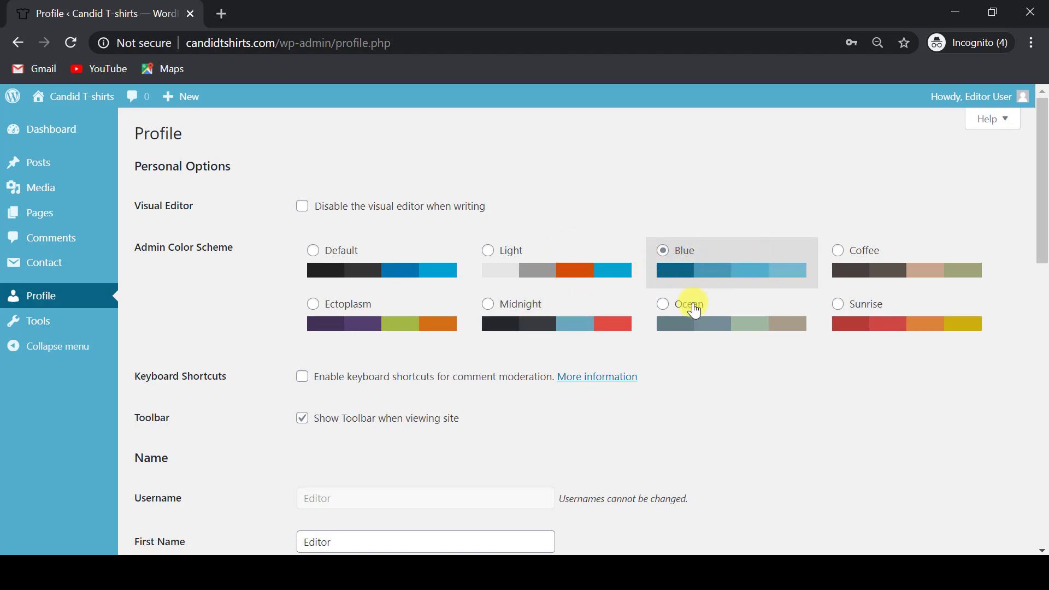
pyautogui.scroll(-3, 743, 381)
pyautogui.moveTo(1002, 90)
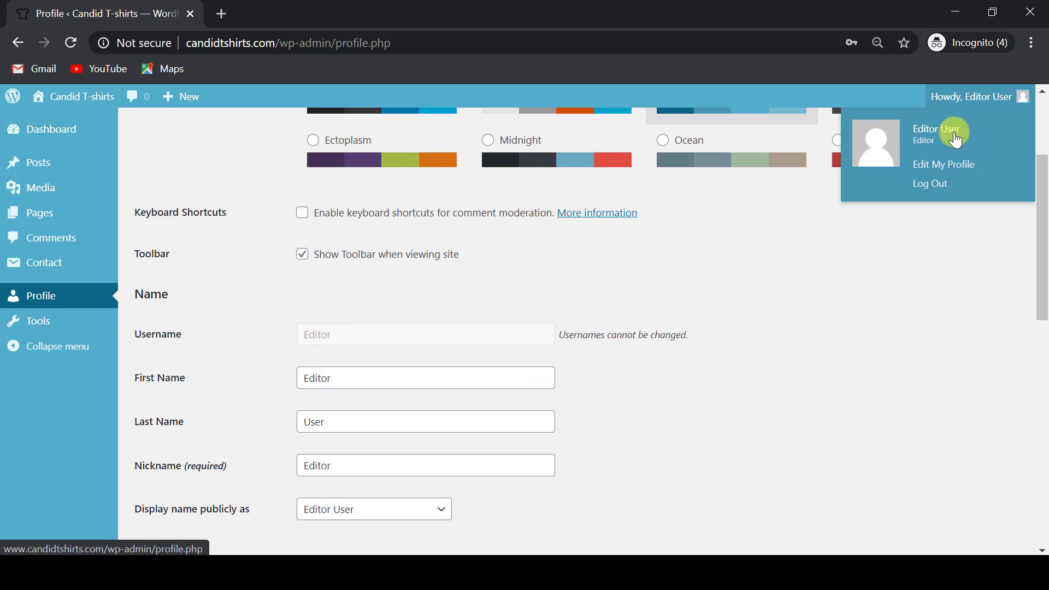
pyautogui.scroll(-3, 367, 240)
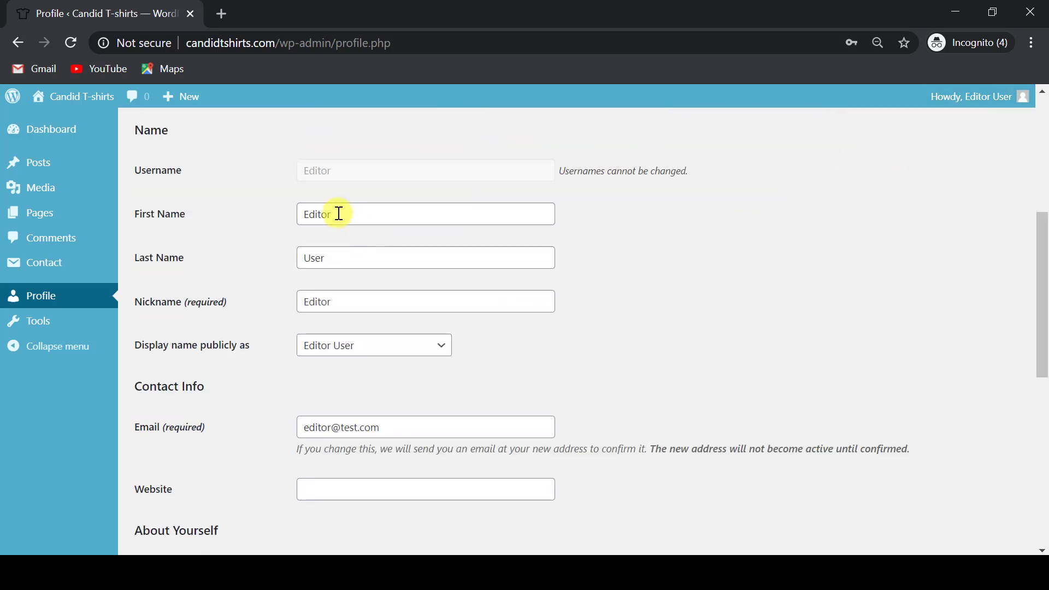
pyautogui.click(318, 349)
pyautogui.click(320, 349)
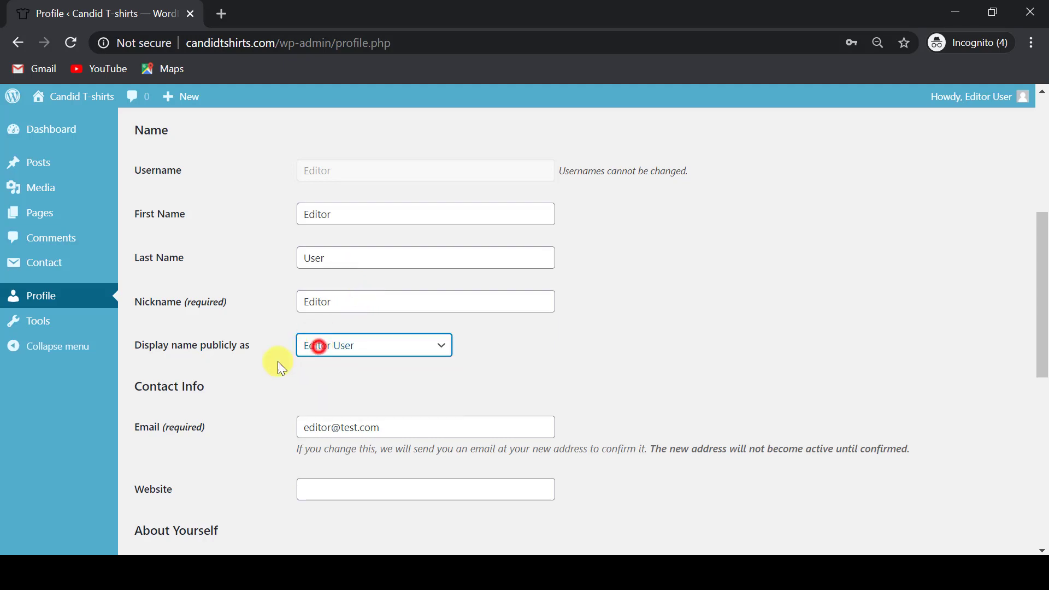
pyautogui.scroll(-8, 261, 374)
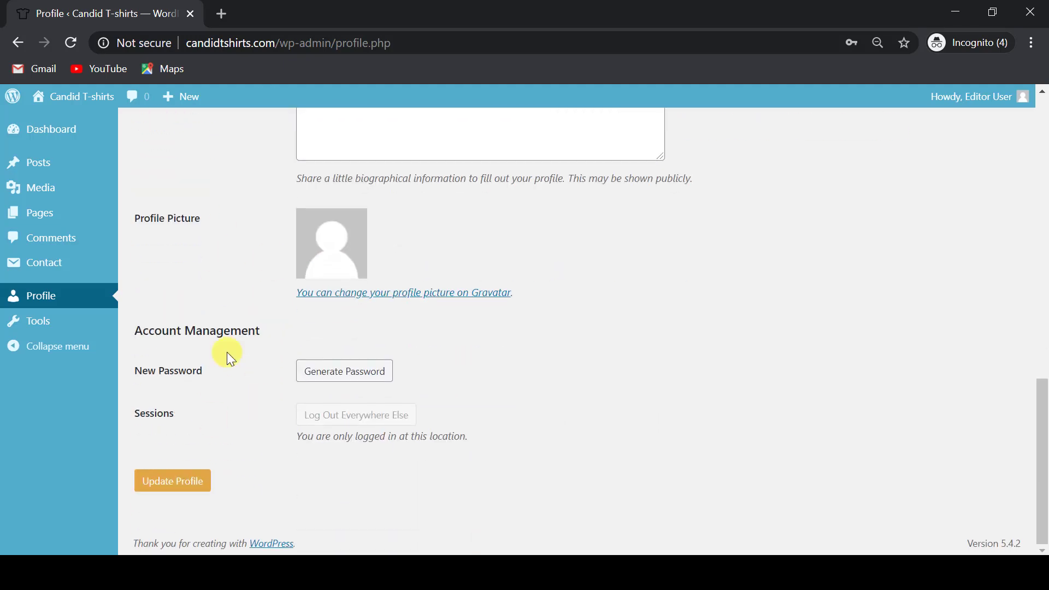
pyautogui.scroll(10, 202, 478)
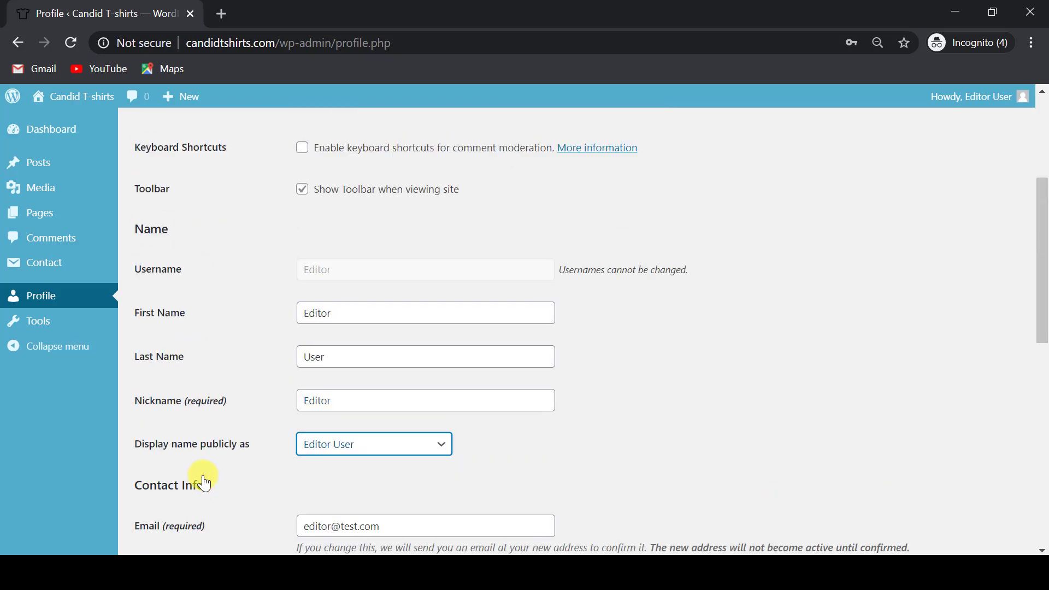
# Return to the administrator's browser window and review the admin's own Profile page.
pyautogui.hotkey('alt', 'Tab')
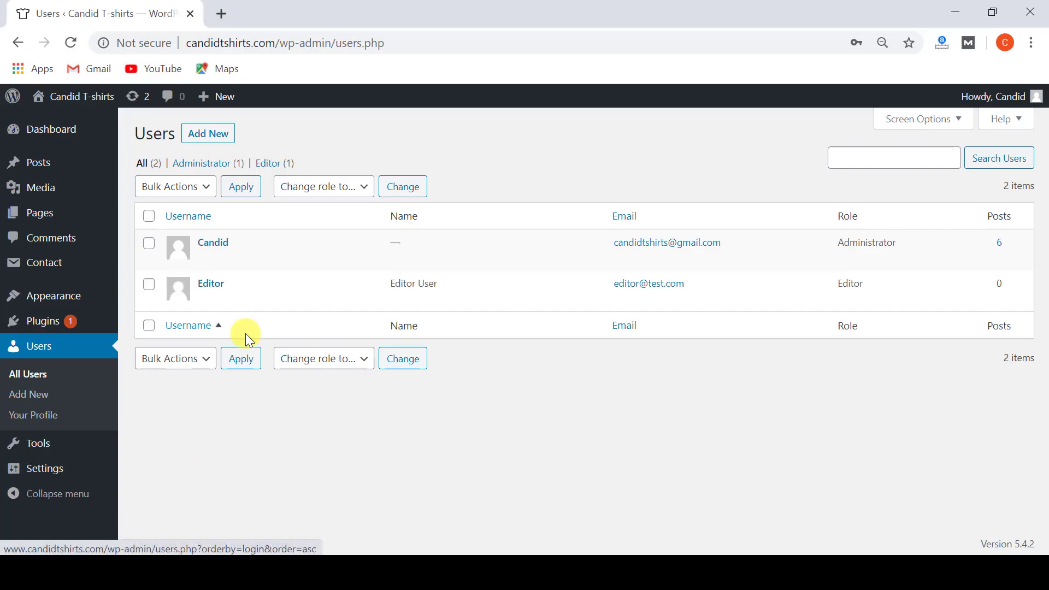
pyautogui.click(44, 423)
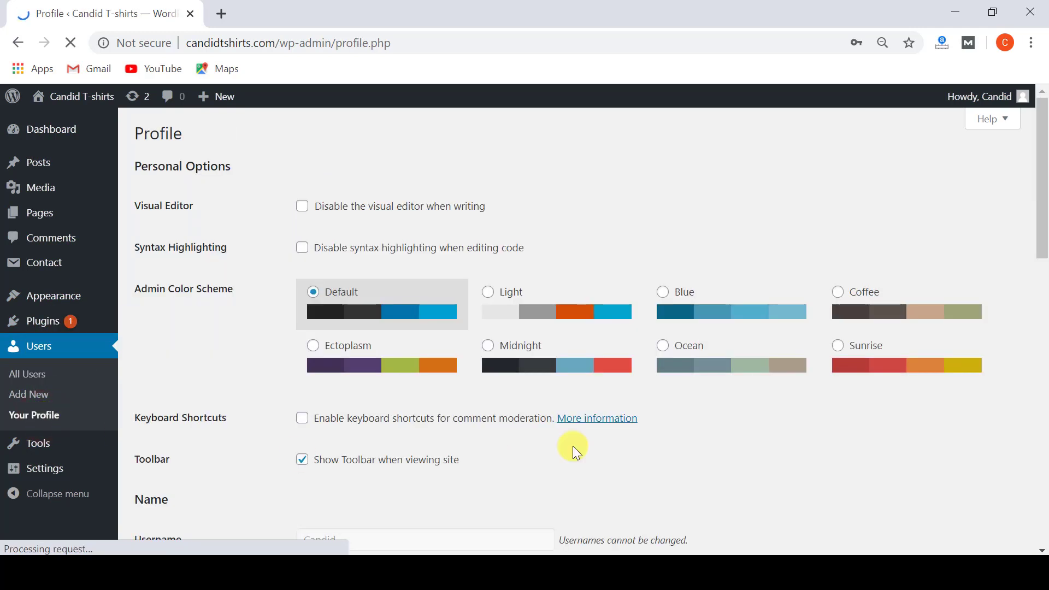
pyautogui.scroll(-8, 277, 350)
pyautogui.scroll(8, 242, 313)
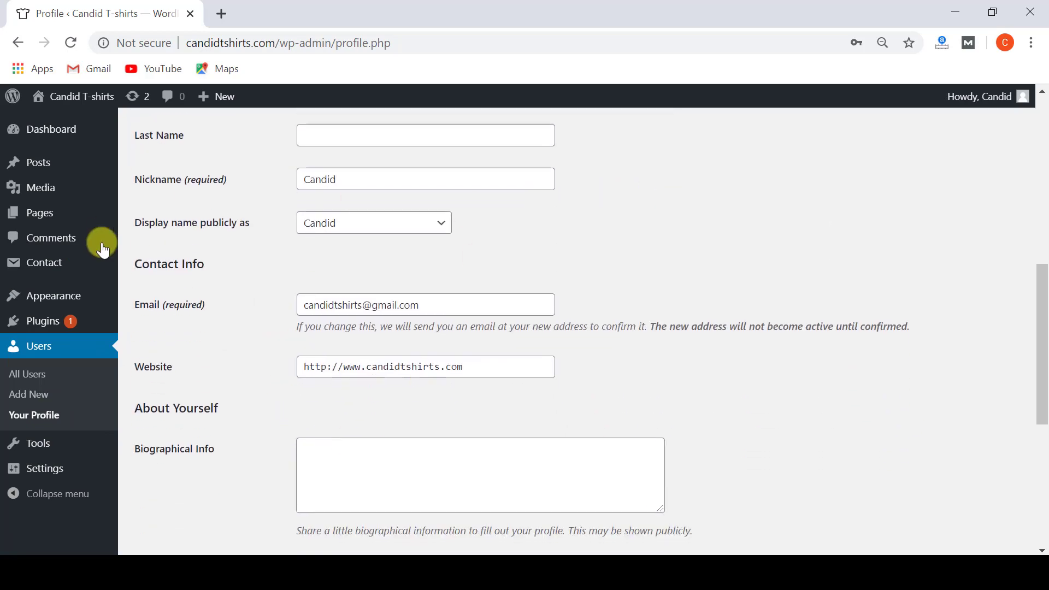
pyautogui.scroll(2, 242, 310)
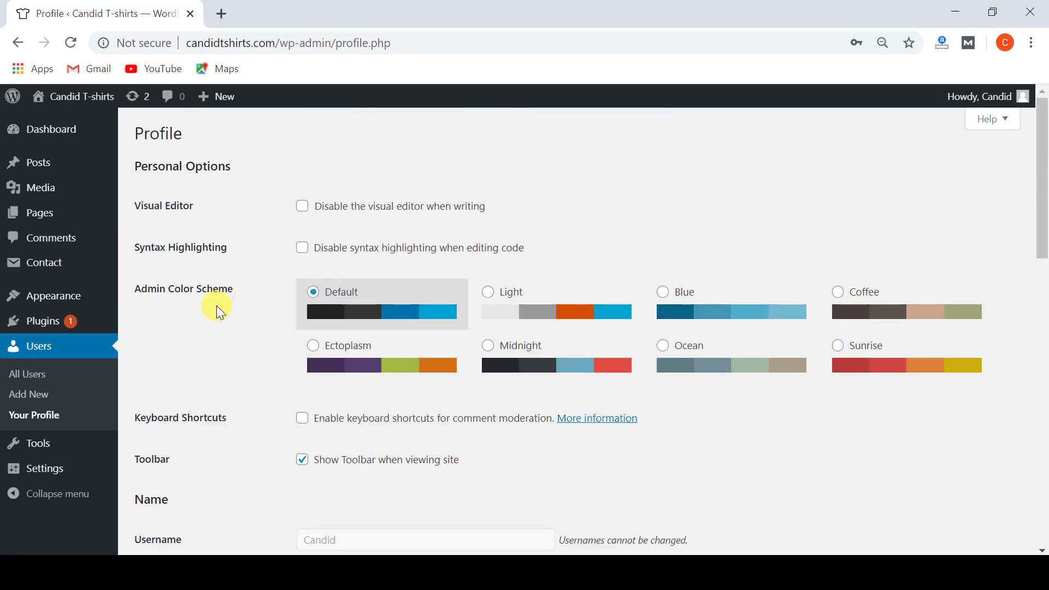
pyautogui.moveTo(98, 473)
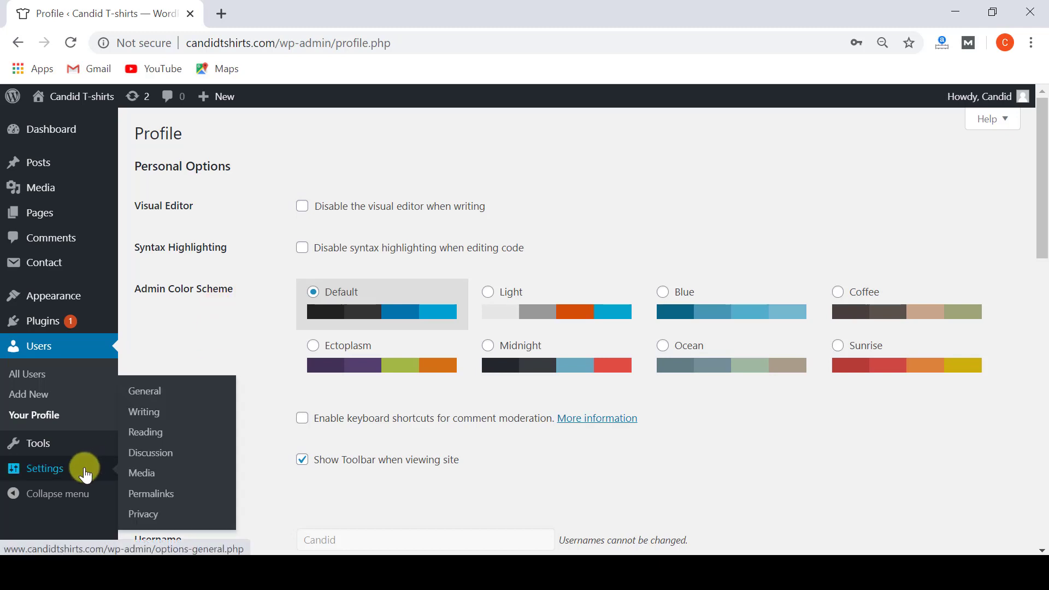